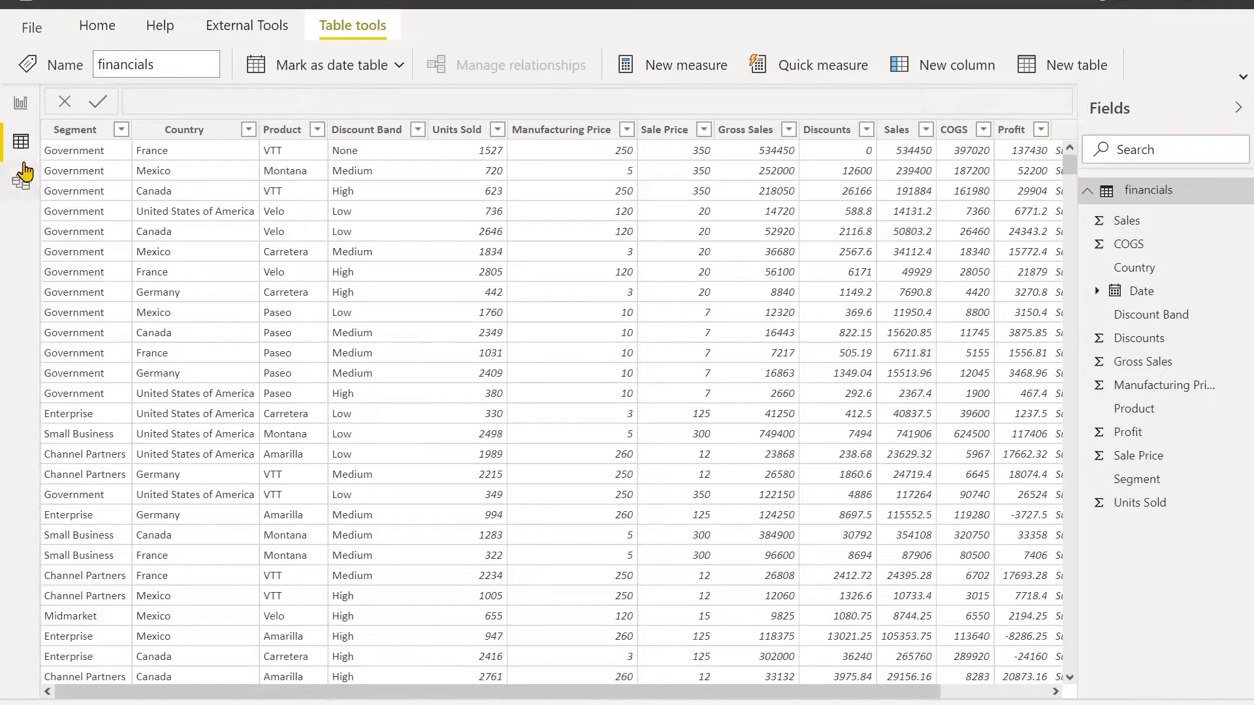
pyautogui.click(21, 185)
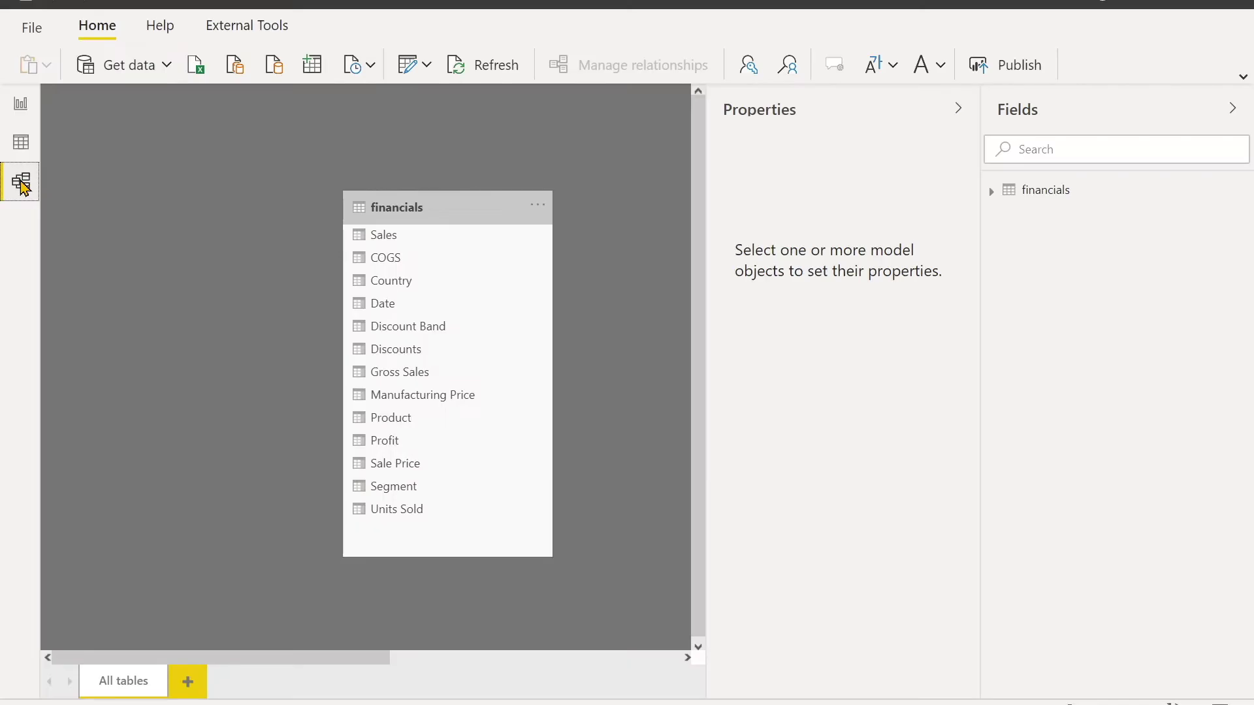
pyautogui.click(957, 111)
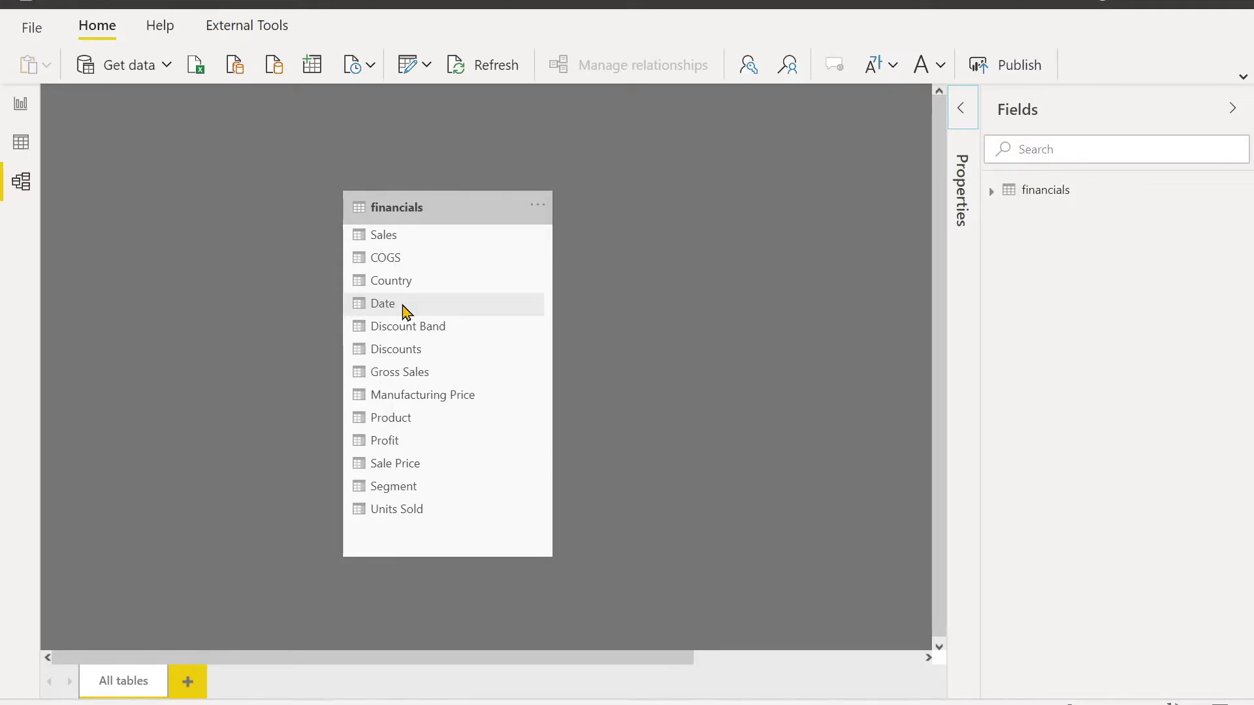
pyautogui.click(21, 141)
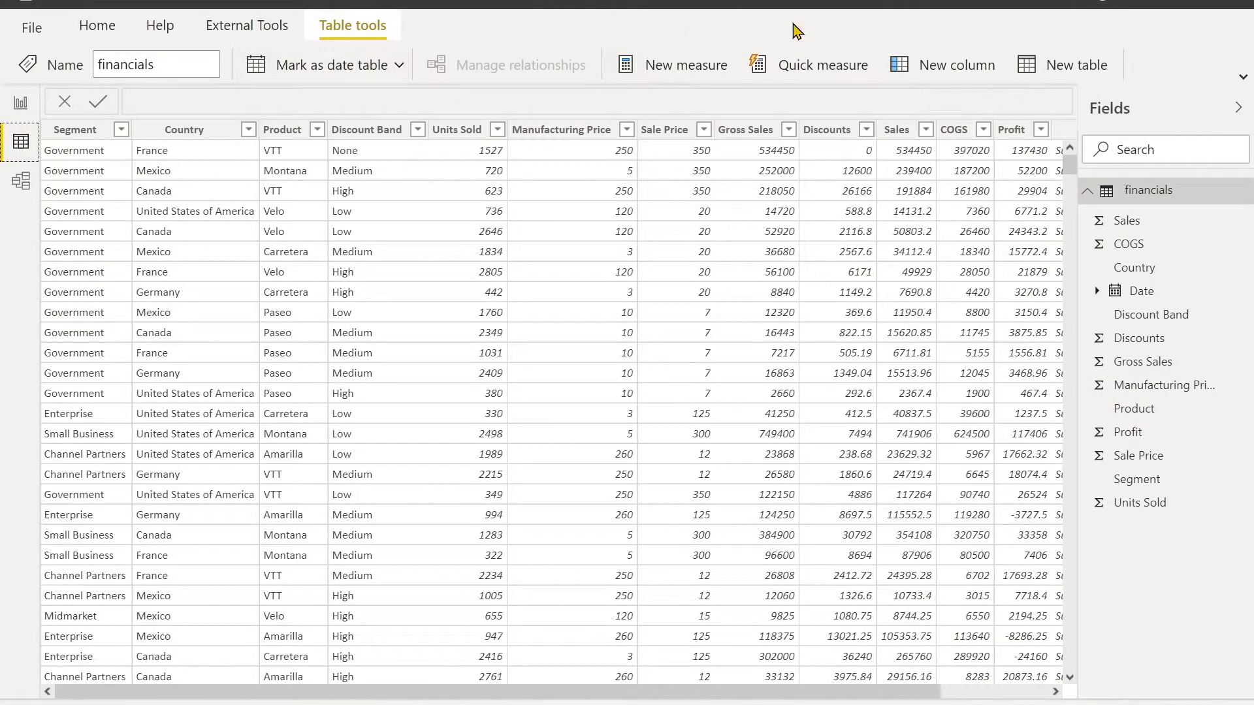
# Step: Create a new calculated table defined as Calendar = CALENDARAUTO()
pyautogui.click(1061, 67)
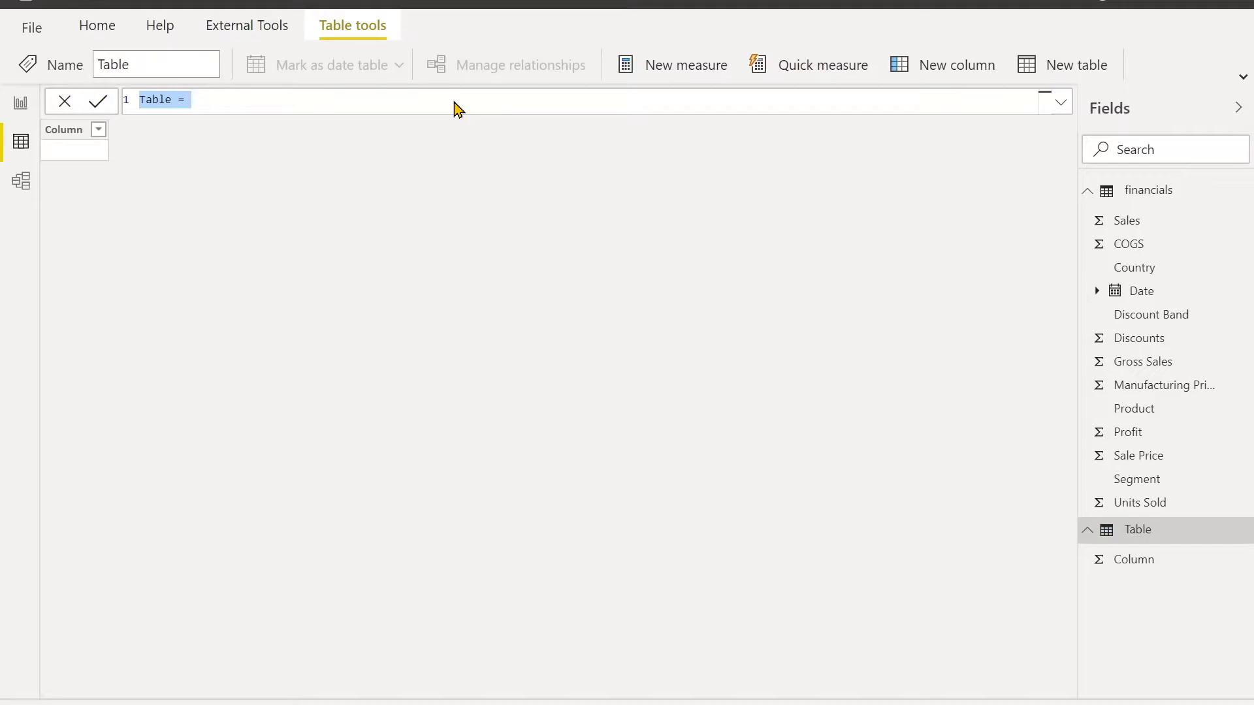
pyautogui.press('BackSpace')
pyautogui.write('cA')
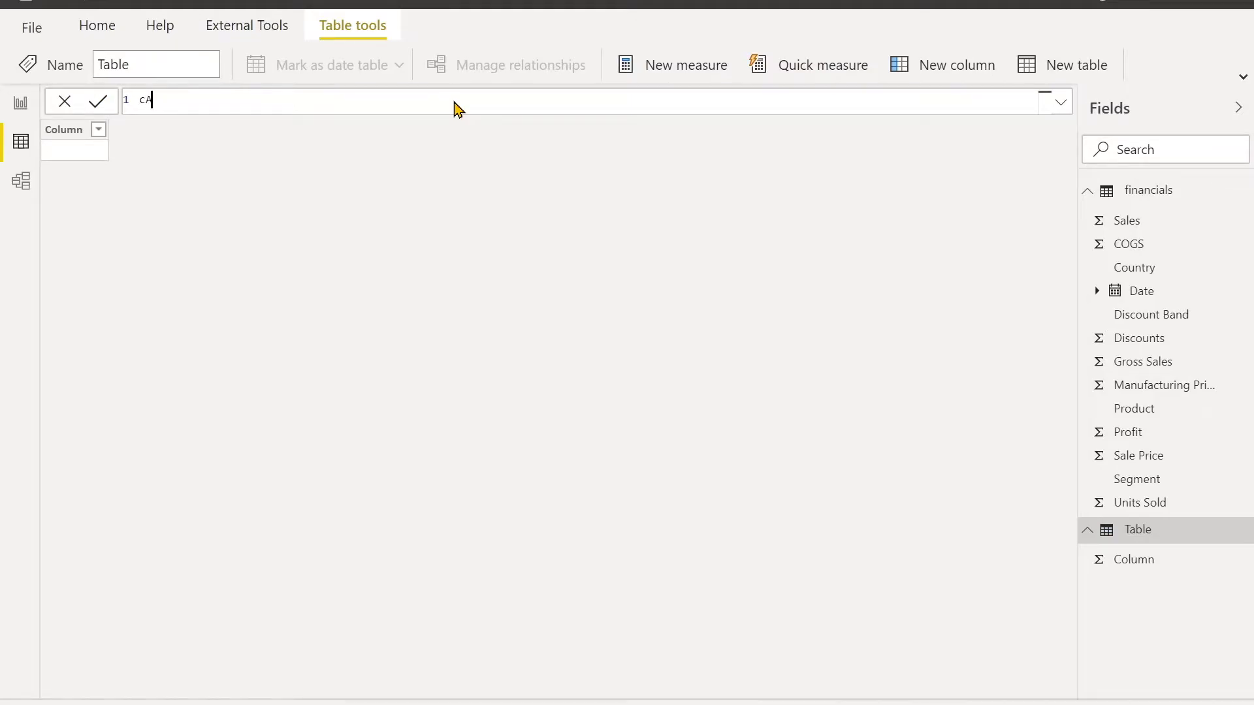
pyautogui.press('BackSpace')
pyautogui.press('BackSpace')
pyautogui.write('Calendar = Cale')
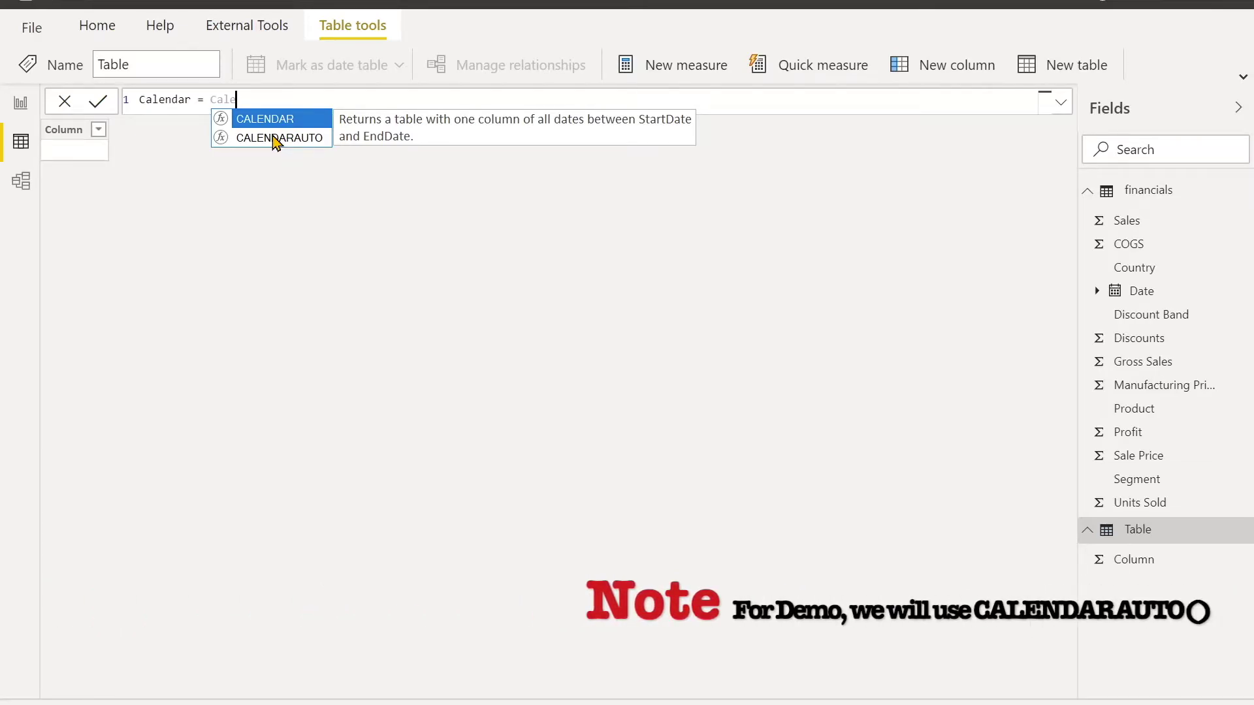
pyautogui.doubleClick(275, 138)
pyautogui.write(')')
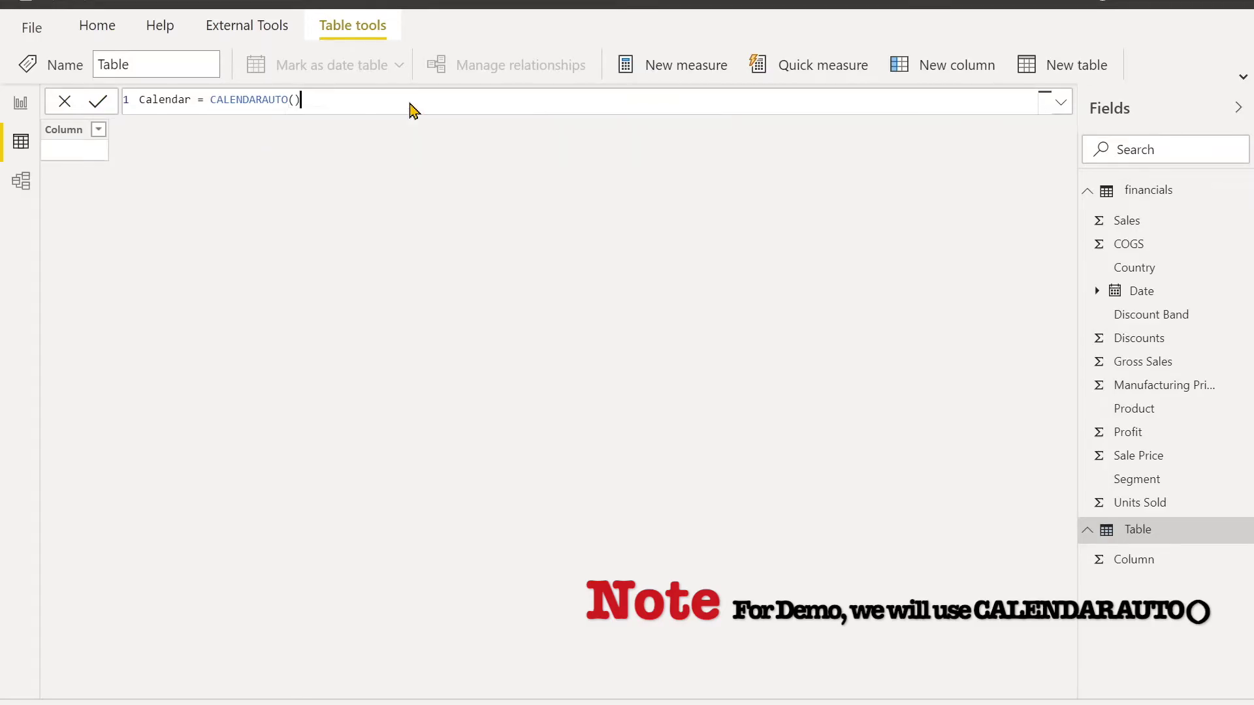
pyautogui.press('Return')
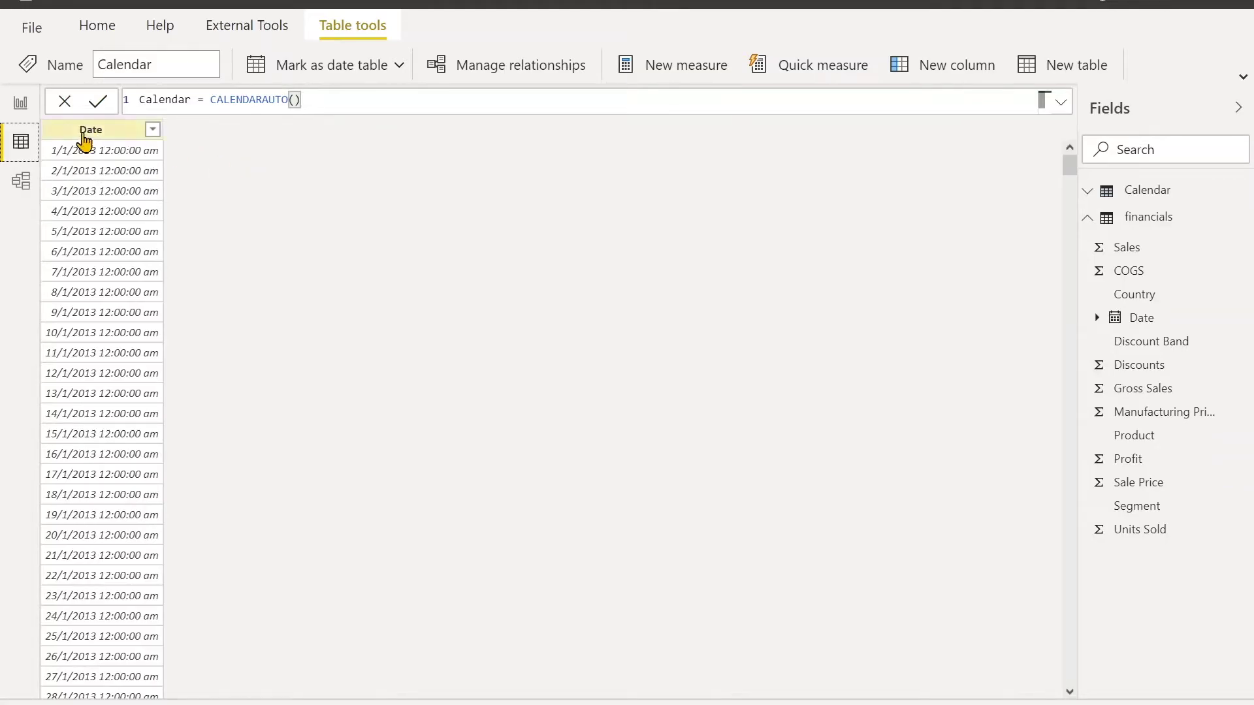
# Step: Confirm the Calendar Date column ends at 31/12/2014 (730 rows), then return to the financials table
pyautogui.click(84, 134)
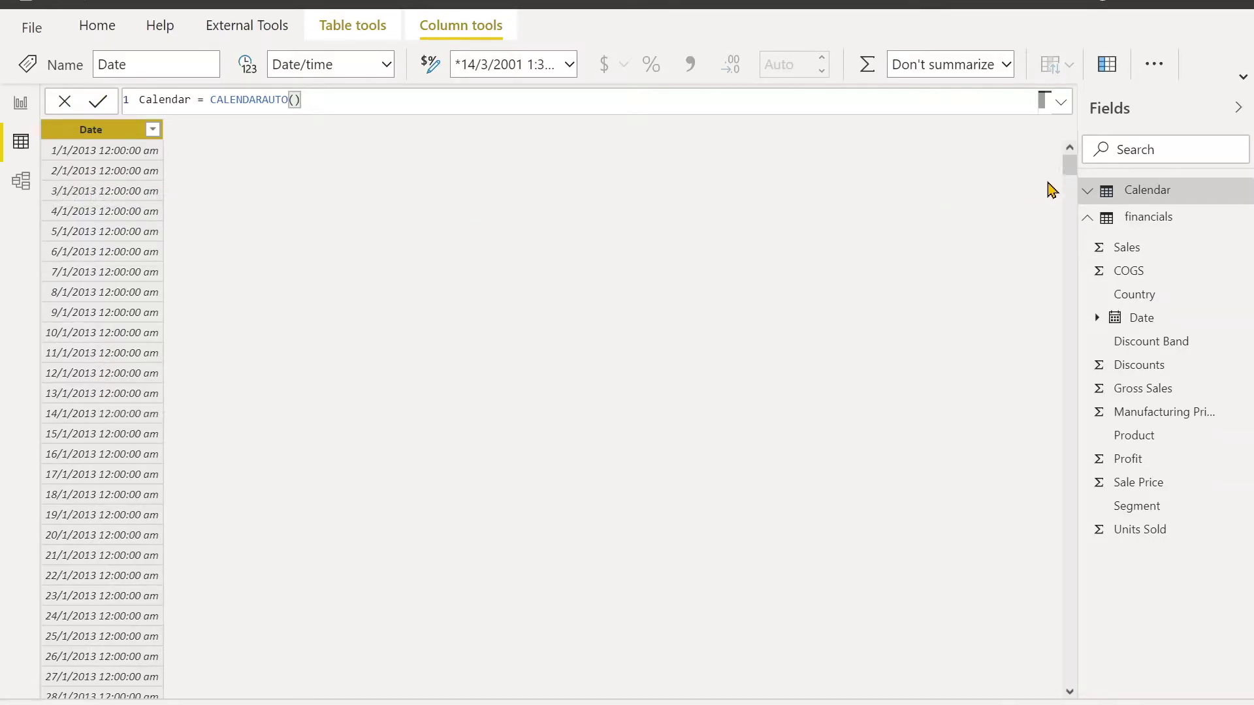
pyautogui.moveTo(1069, 168); pyautogui.dragTo(1069, 674)
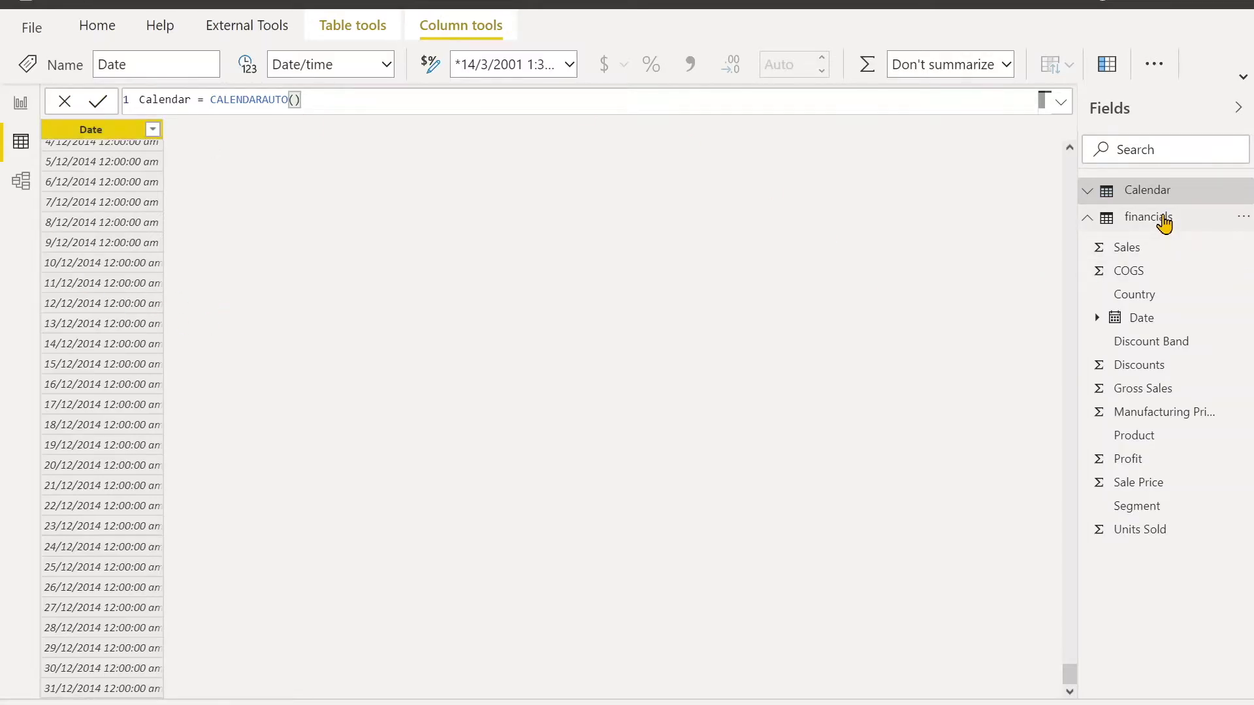
pyautogui.click(1163, 219)
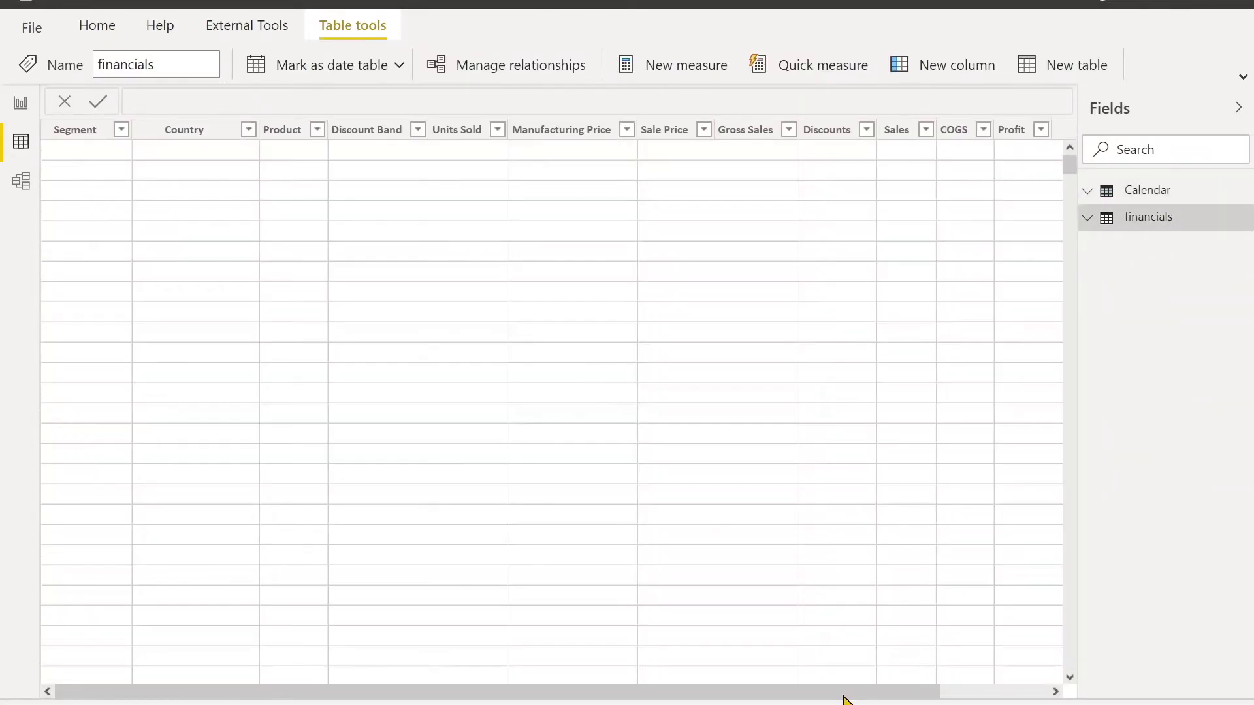
pyautogui.moveTo(846, 692); pyautogui.dragTo(1058, 680)
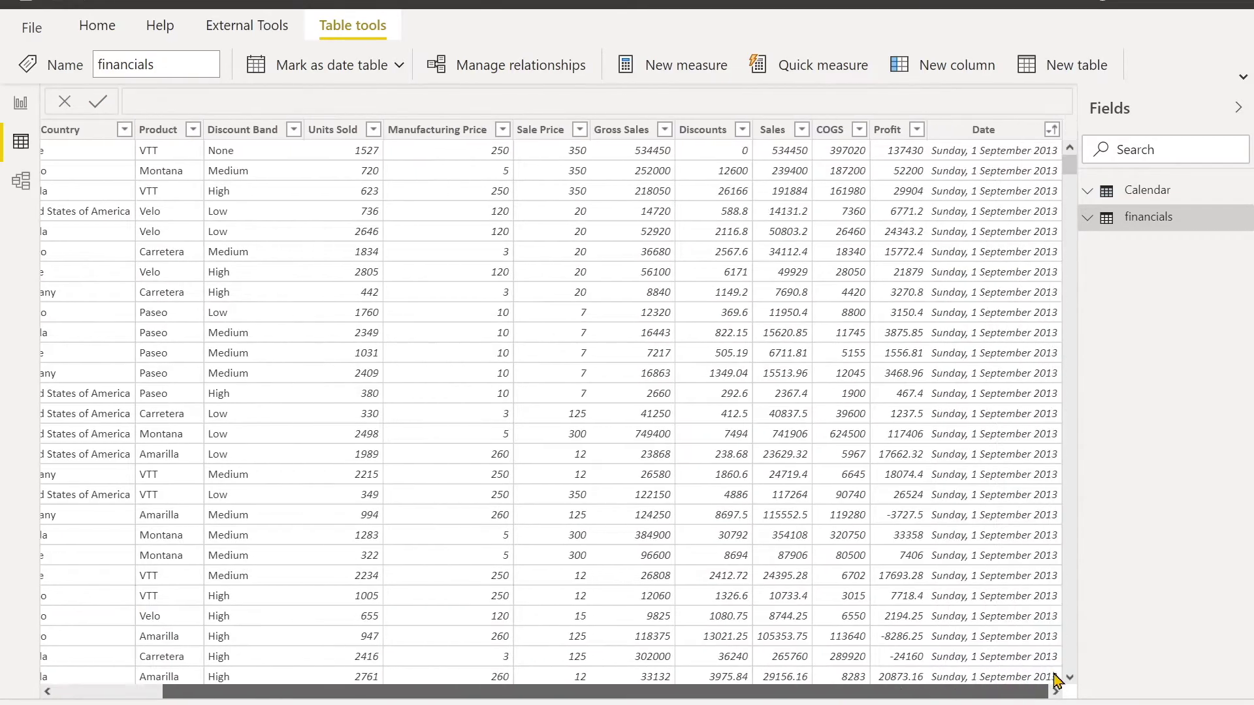
pyautogui.click(1051, 136)
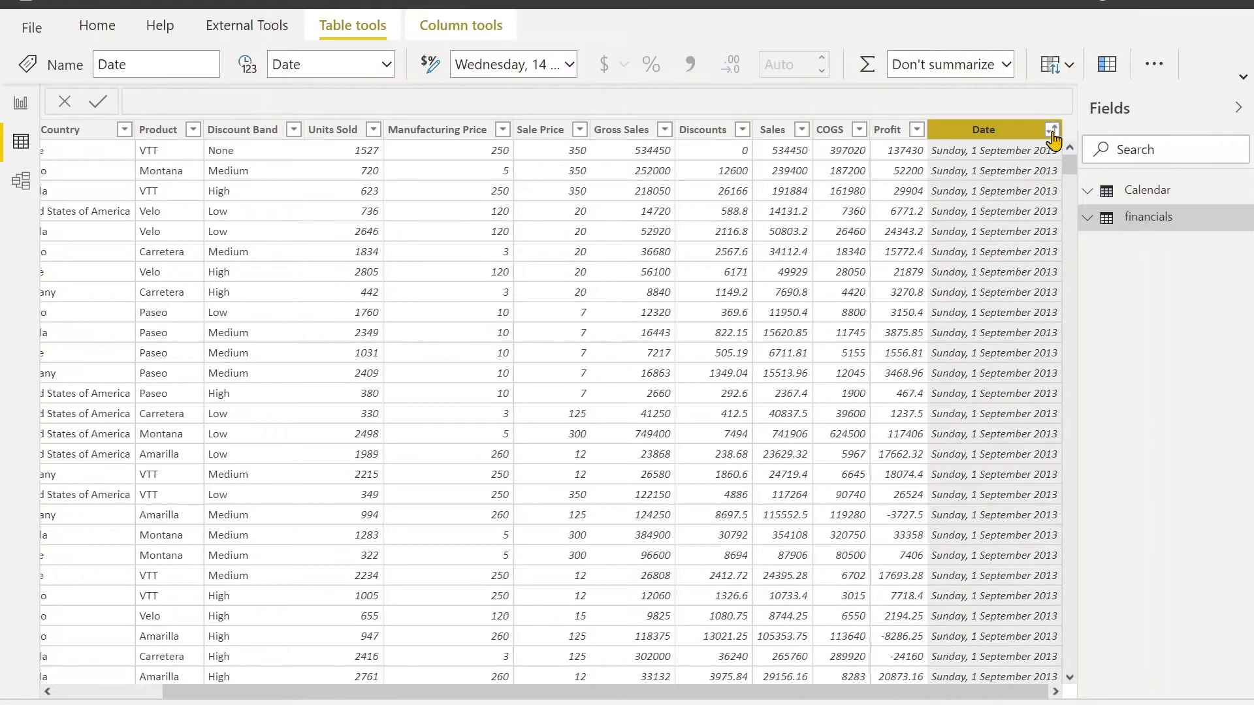
pyautogui.click(1052, 130)
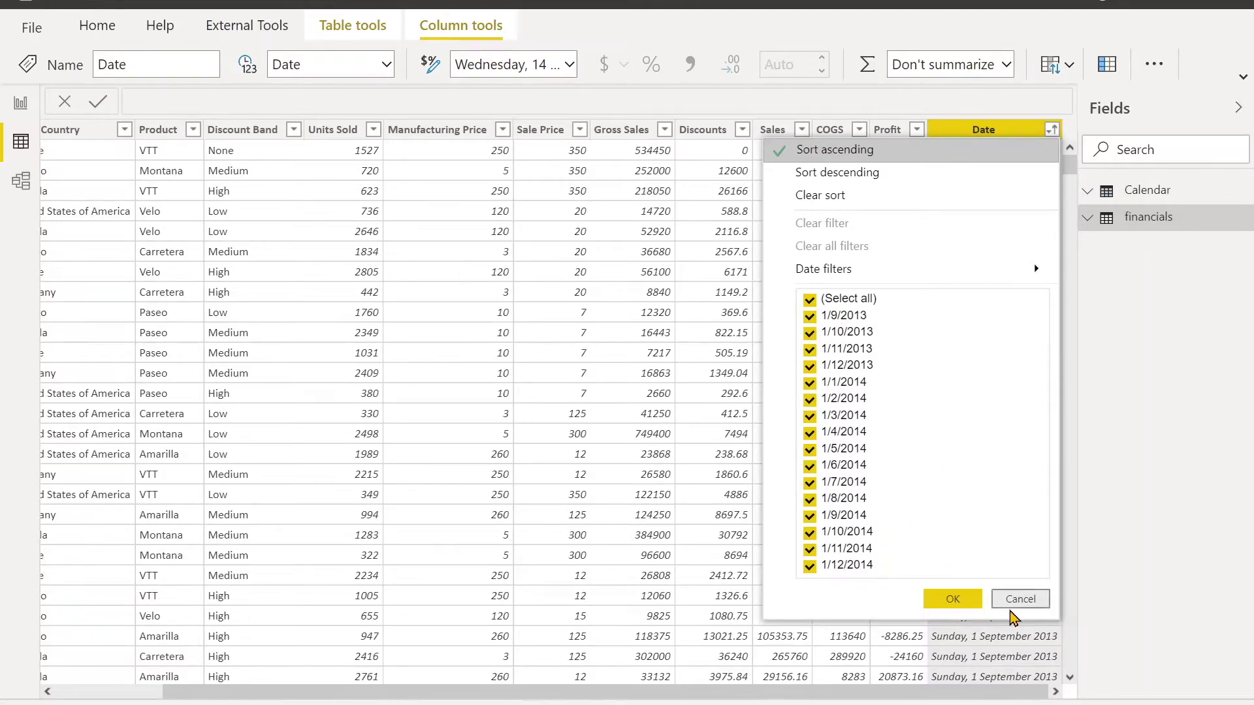
pyautogui.click(1024, 607)
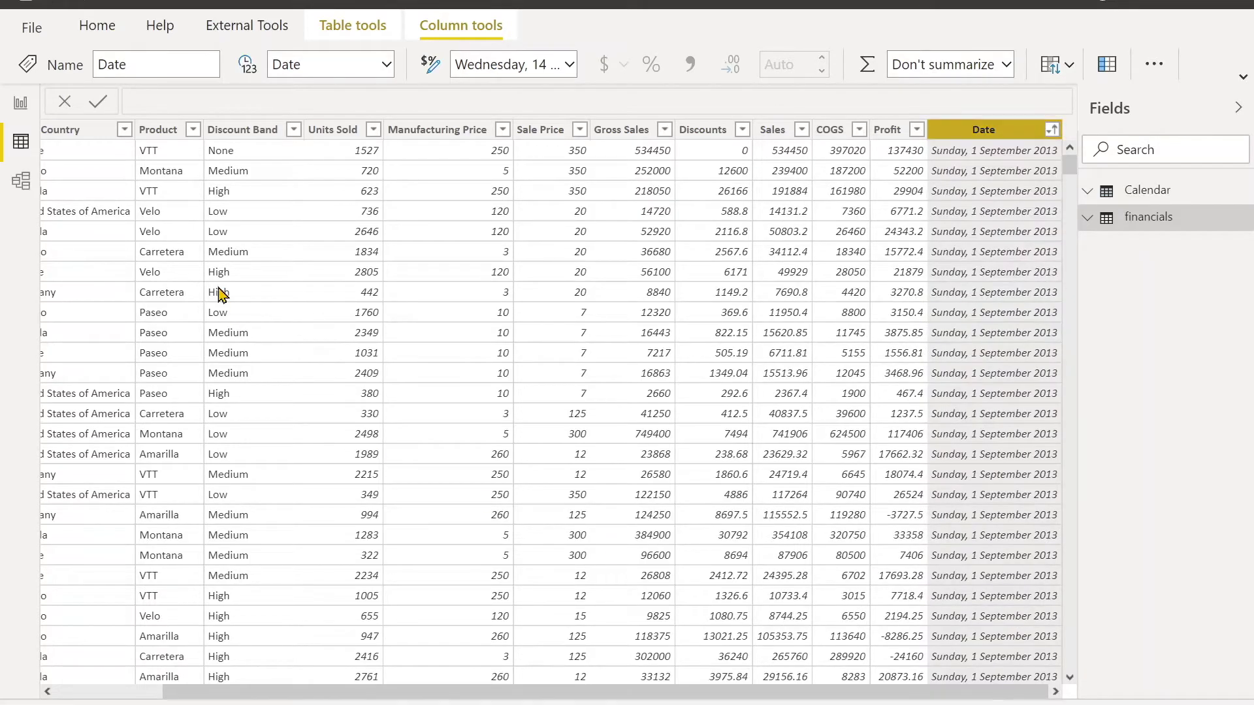
pyautogui.click(1174, 196)
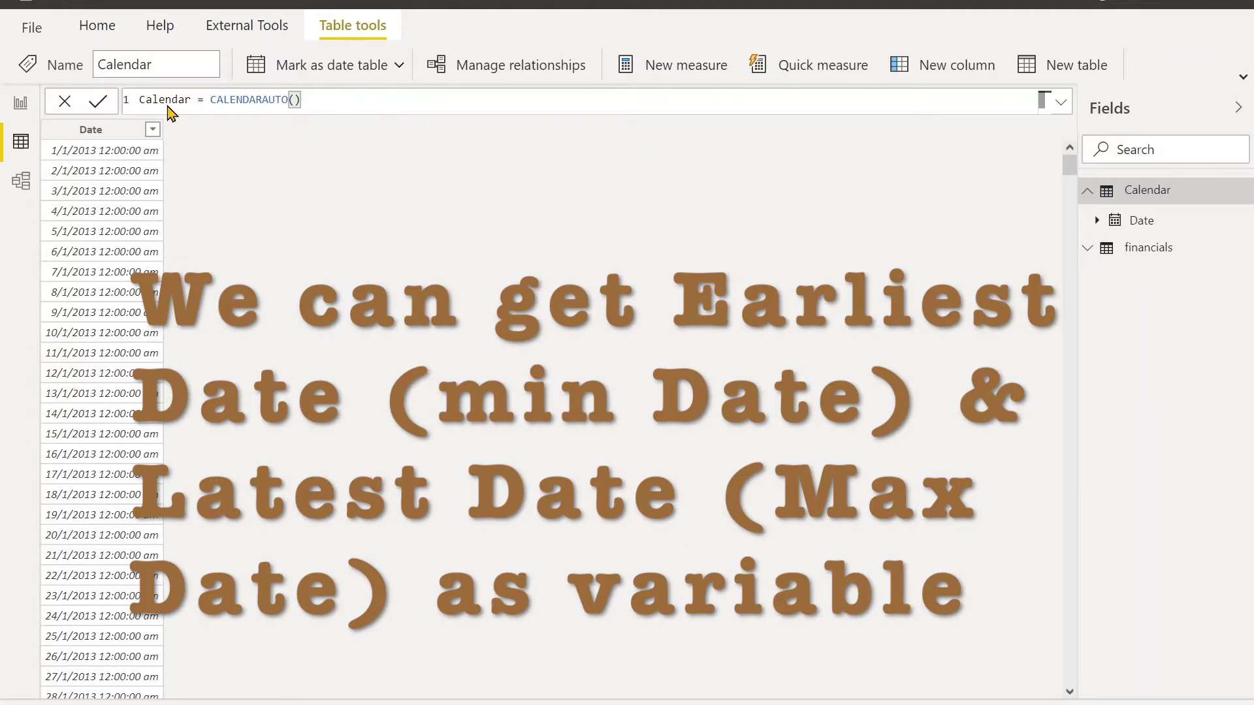
pyautogui.keyDown('shift'); pyautogui.click(146, 101); pyautogui.keyUp('shift')
# Step: Replace the Calendar formula with a variable-based version using FILTER and Return Complete_Date
pyautogui.press('BackSpace')
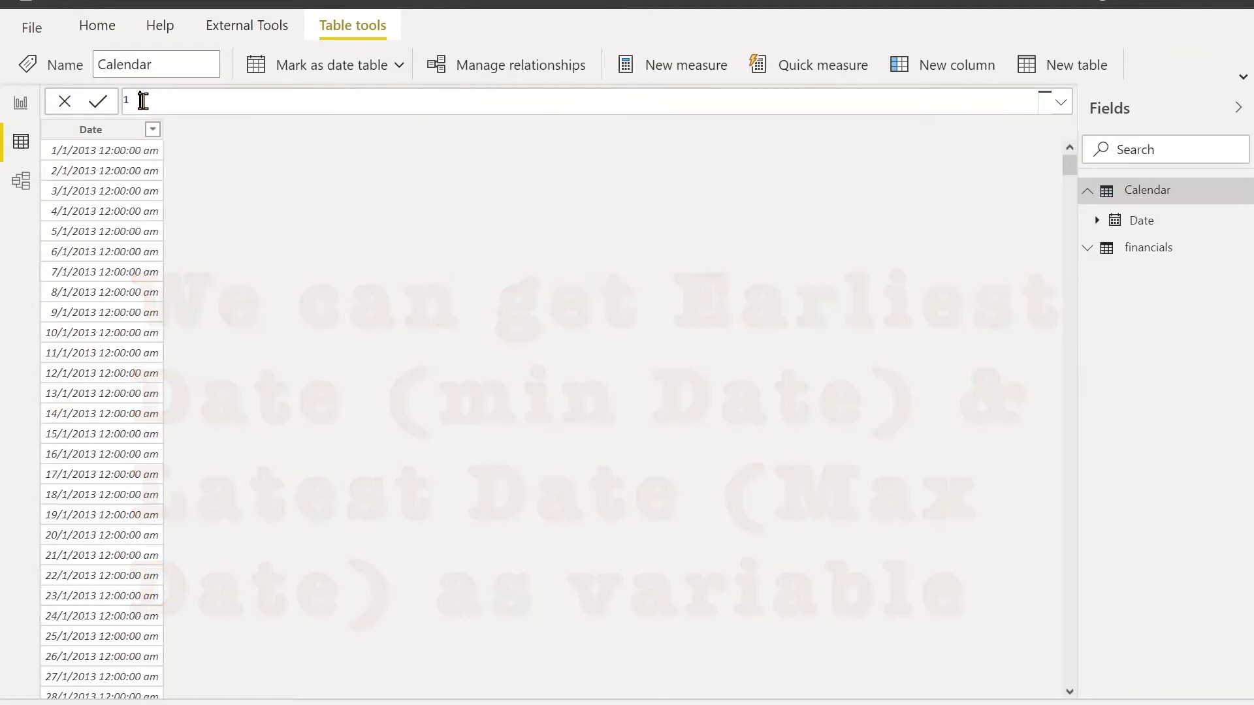
pyautogui.hotkey('ctrl', 'v')
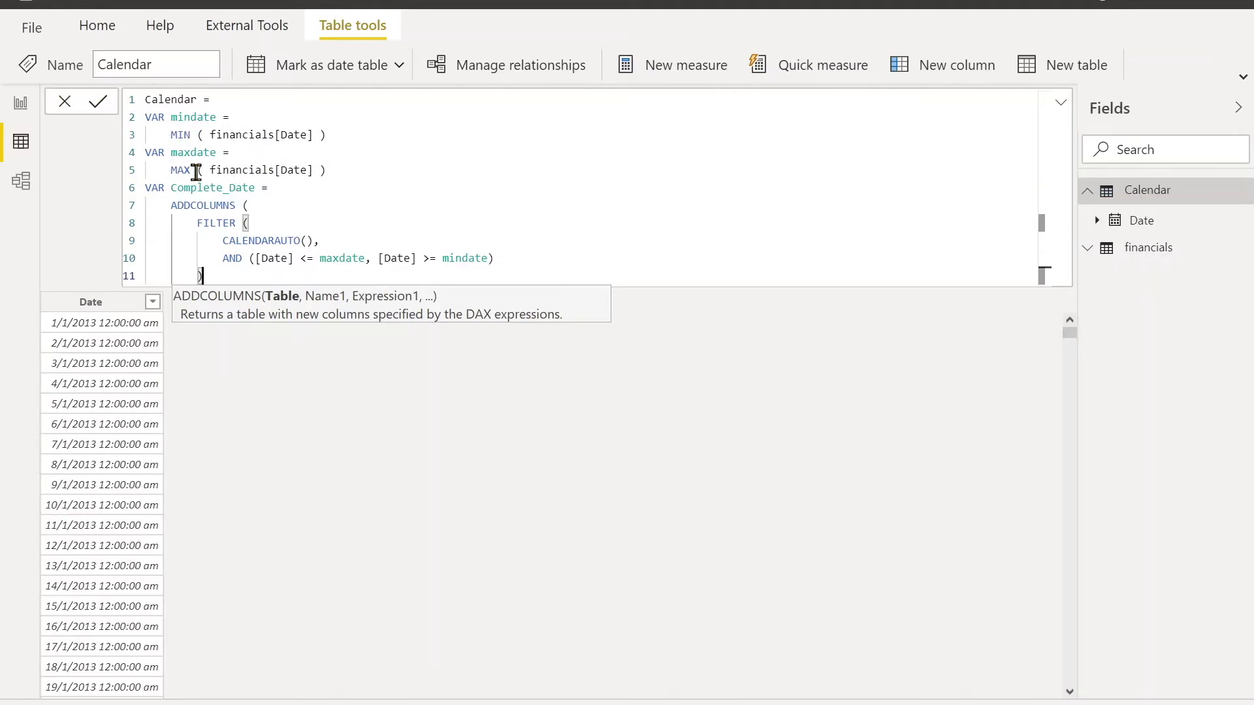
pyautogui.moveTo(288, 188); pyautogui.dragTo(258, 206)
pyautogui.press('Delete')
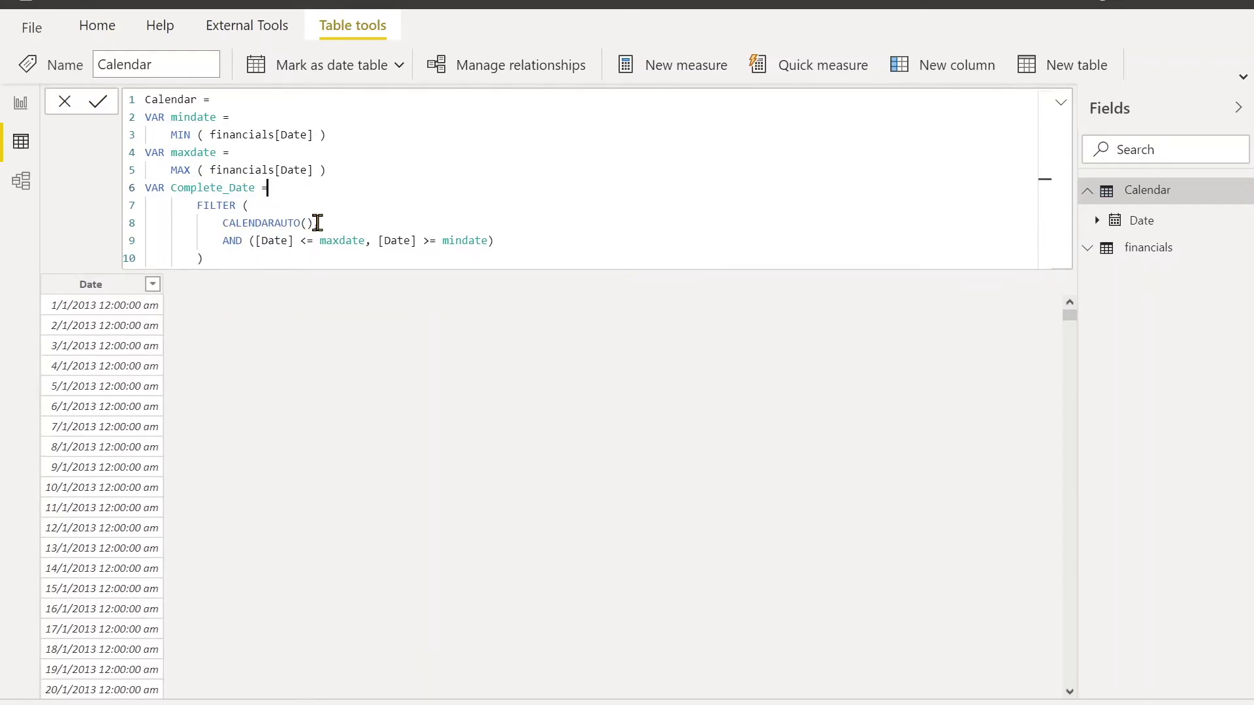
pyautogui.click(317, 223)
pyautogui.write(',')
pyautogui.click(210, 258)
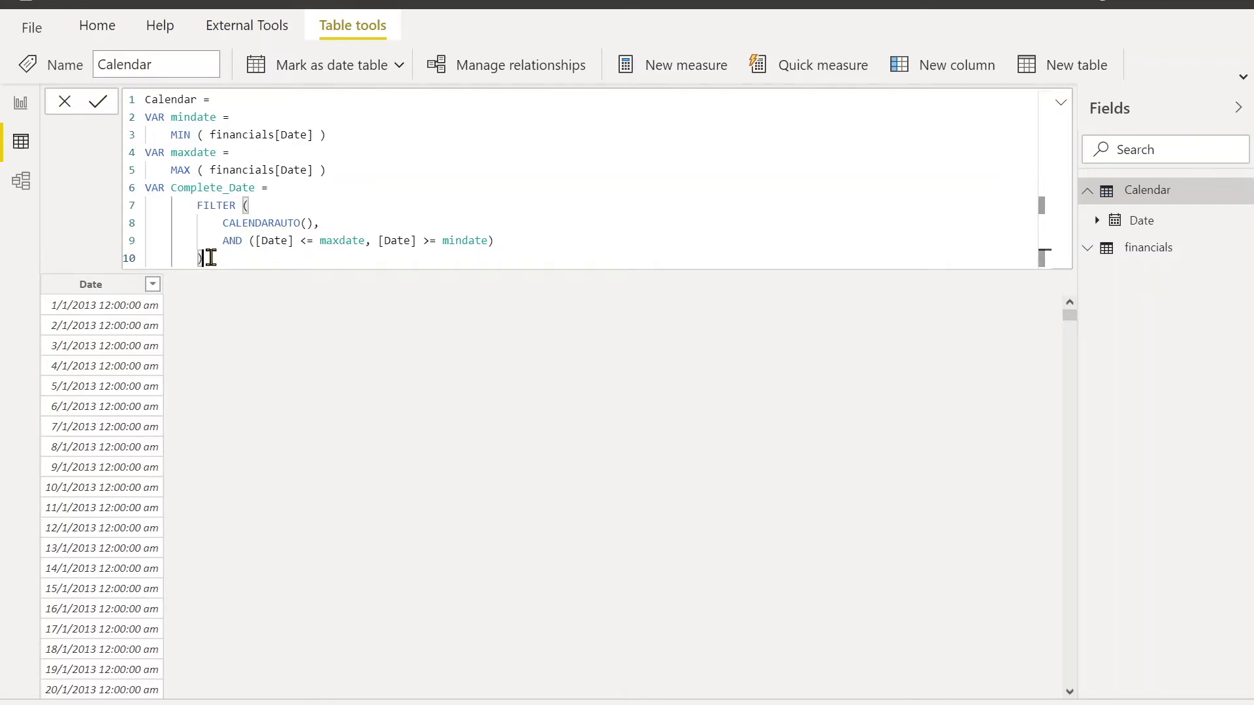
pyautogui.hotkey('shift', 'Return')
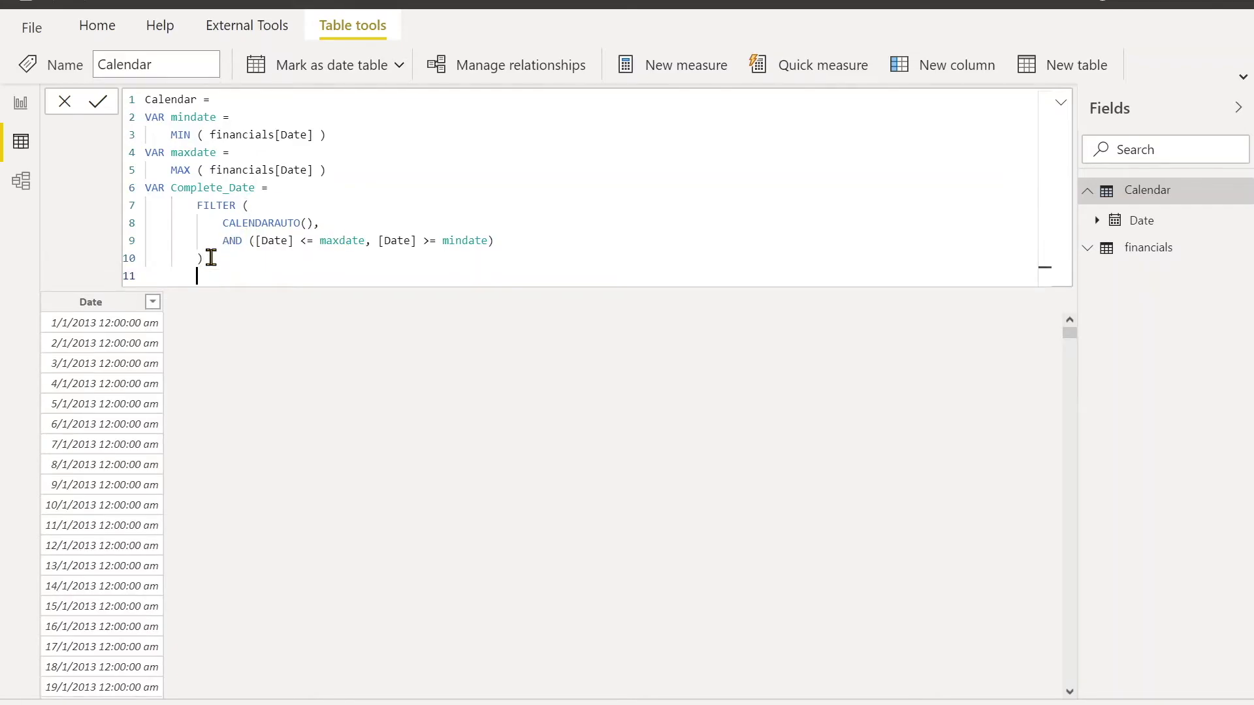
pyautogui.write('Return Com')
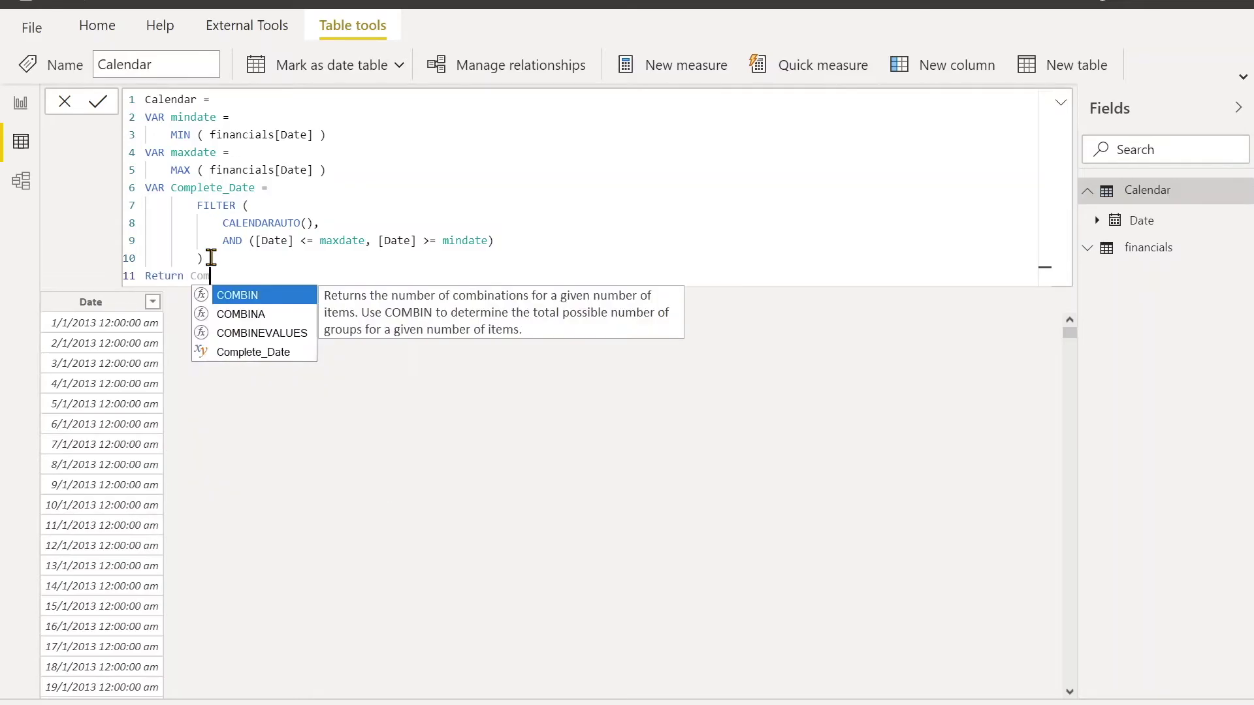
pyautogui.write('plete_Date')
pyautogui.press('Return')
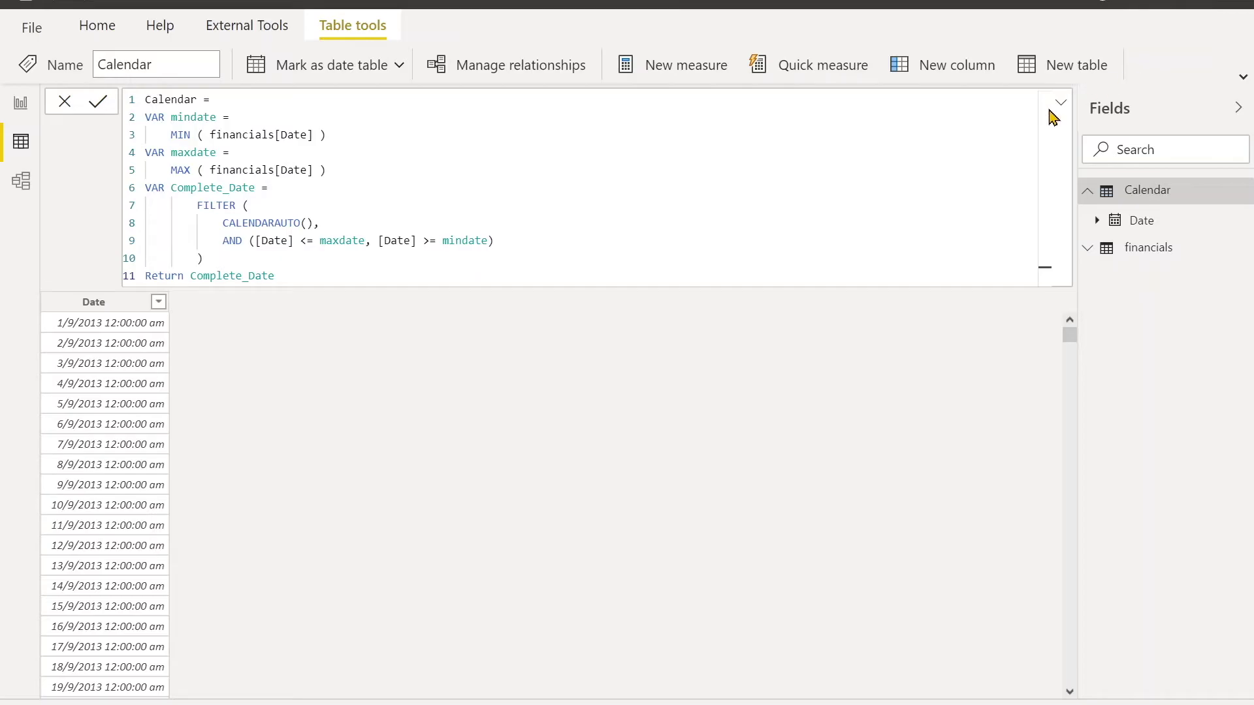
# Step: Review the redefined Calendar rows and the financials Date column's values, then open Model view
pyautogui.click(1057, 106)
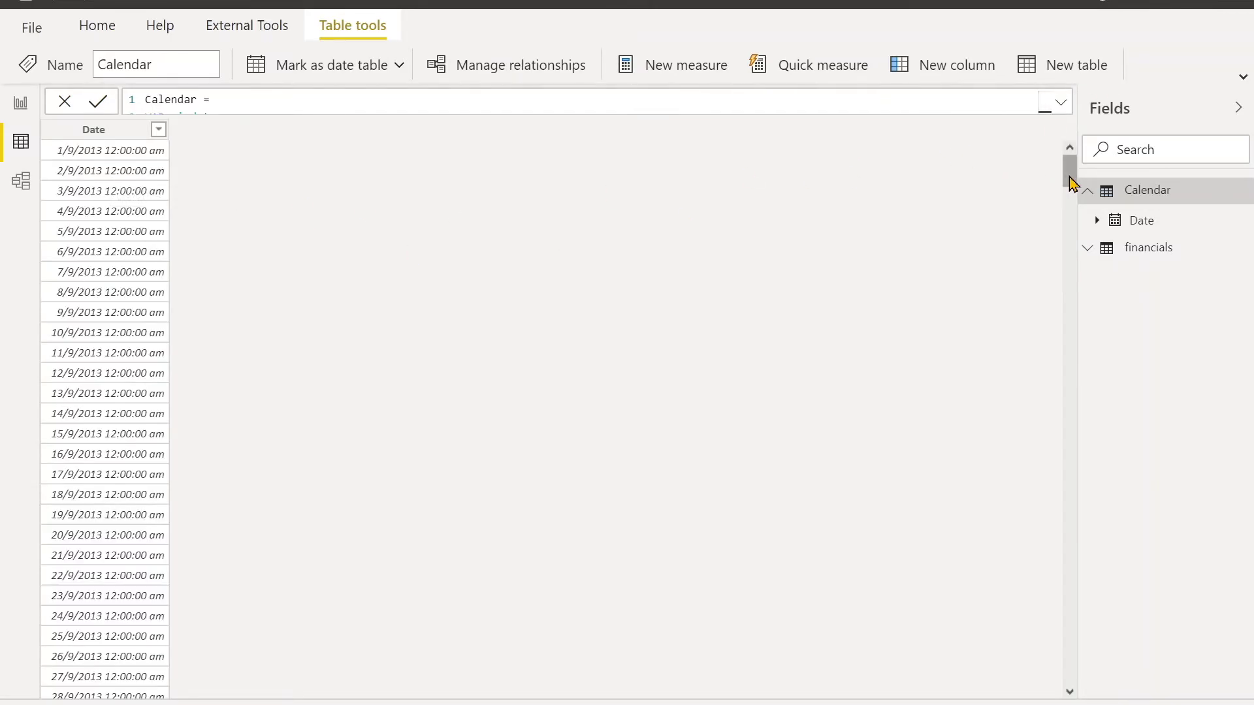
pyautogui.moveTo(1067, 168); pyautogui.dragTo(1069, 668)
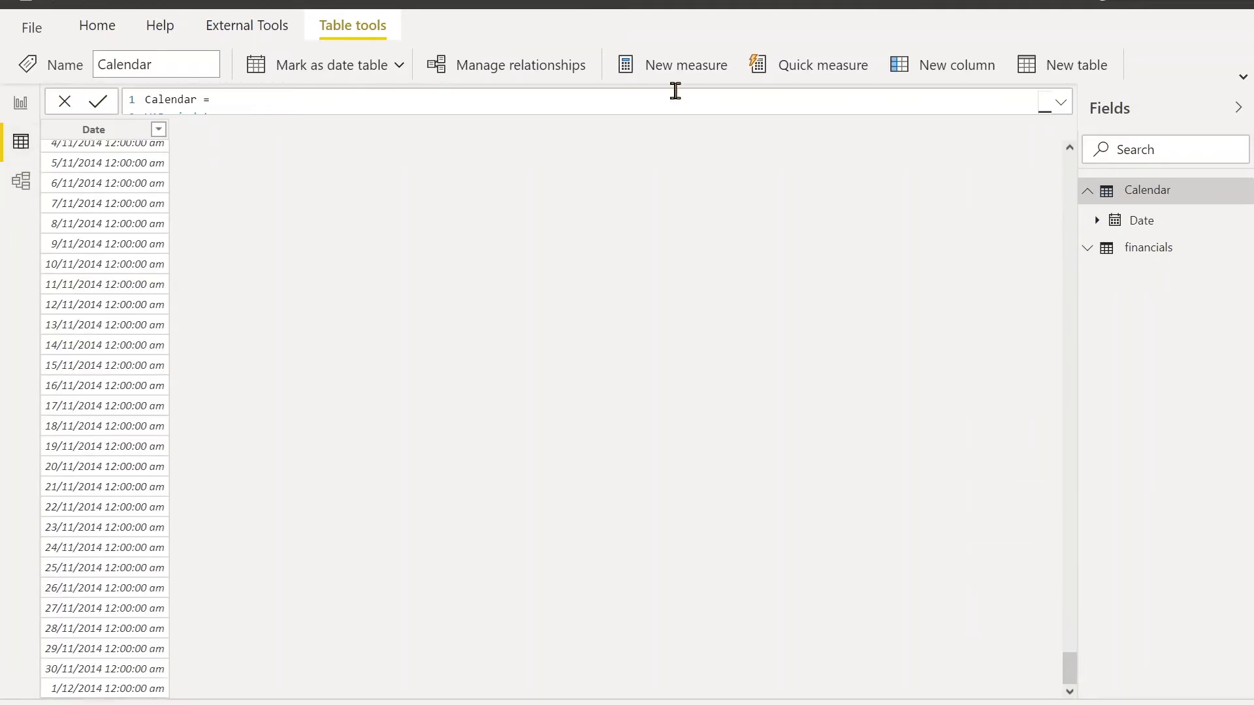
pyautogui.click(1125, 246)
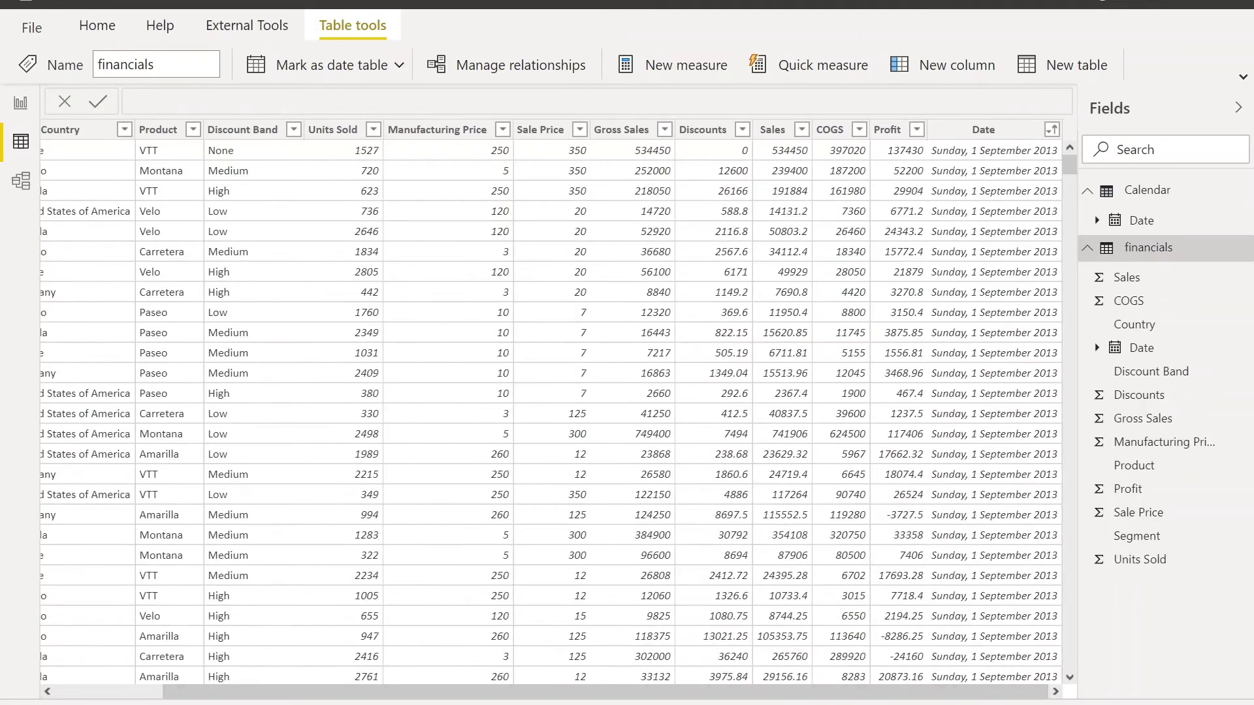
pyautogui.click(1052, 130)
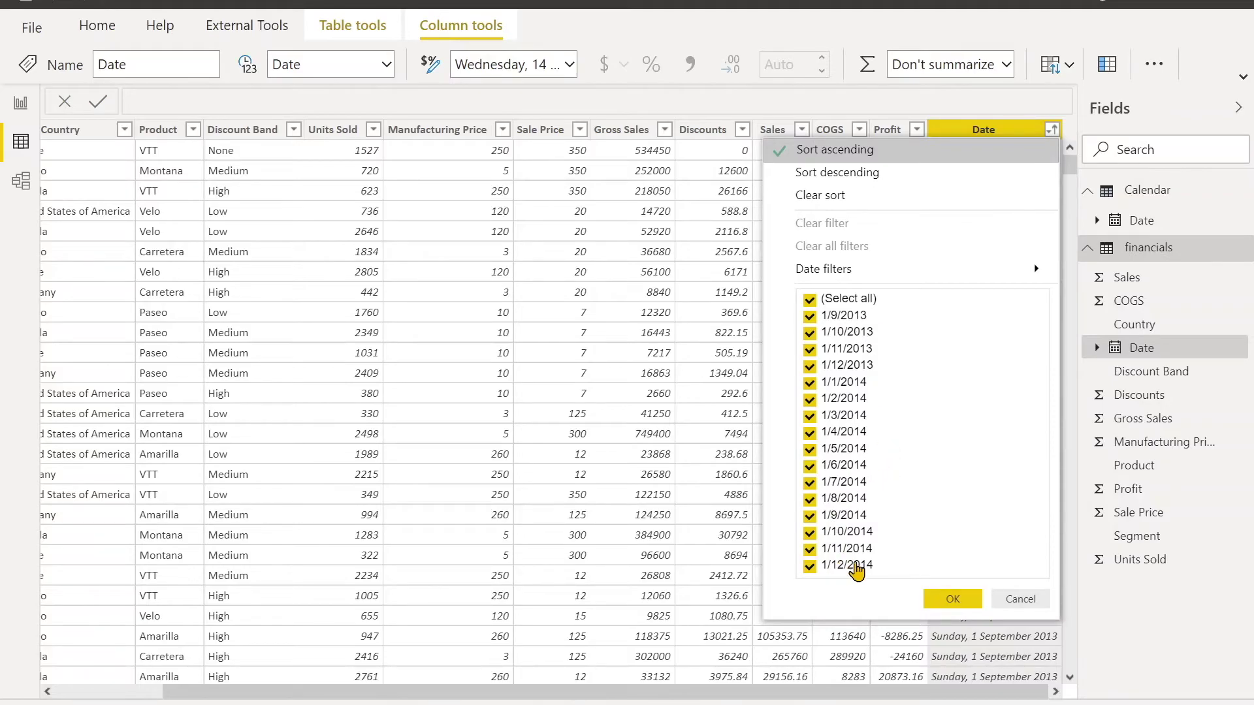
pyautogui.click(21, 181)
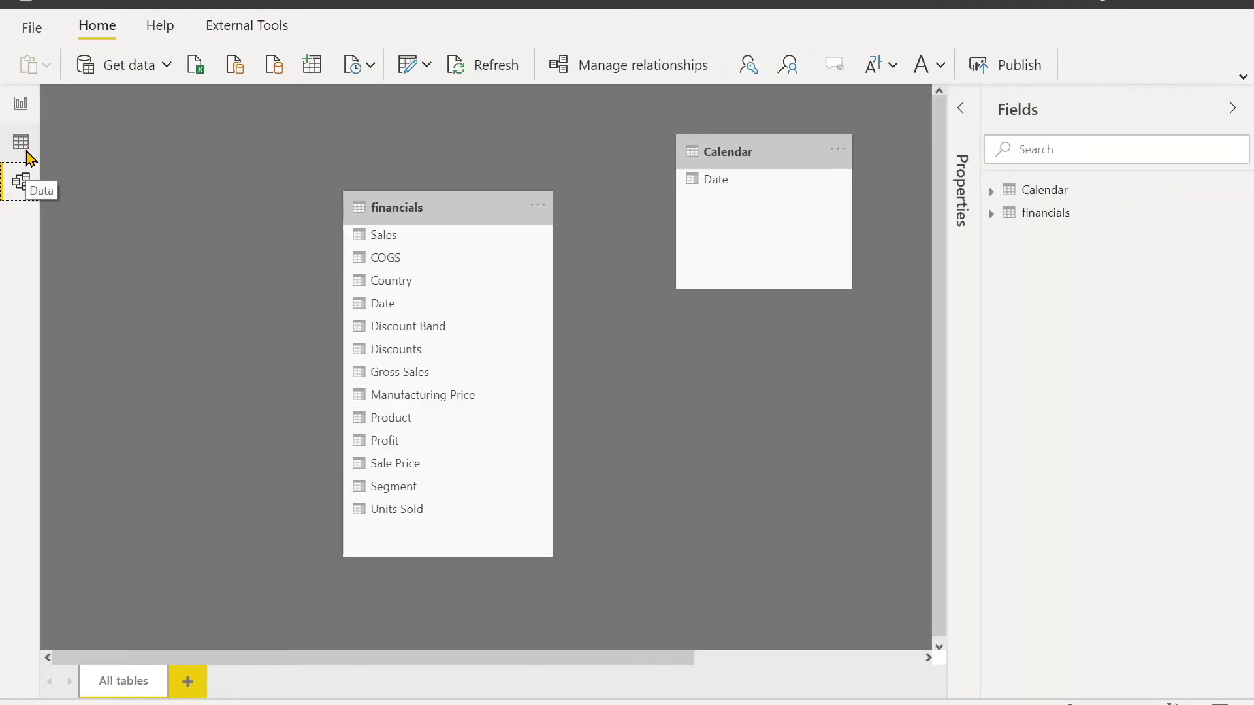
# Step: In Report view, widen the Fields pane and mark the Calendar table as a date table
pyautogui.click(14, 107)
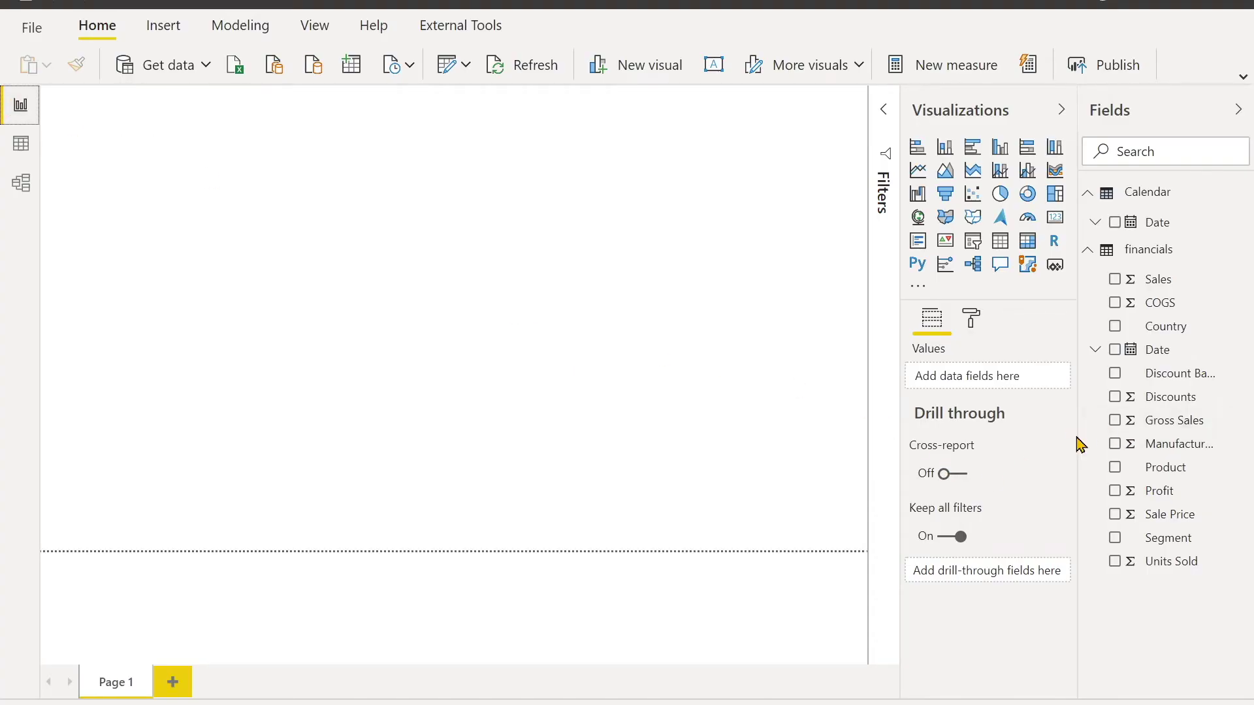
pyautogui.moveTo(1078, 435); pyautogui.dragTo(1004, 464)
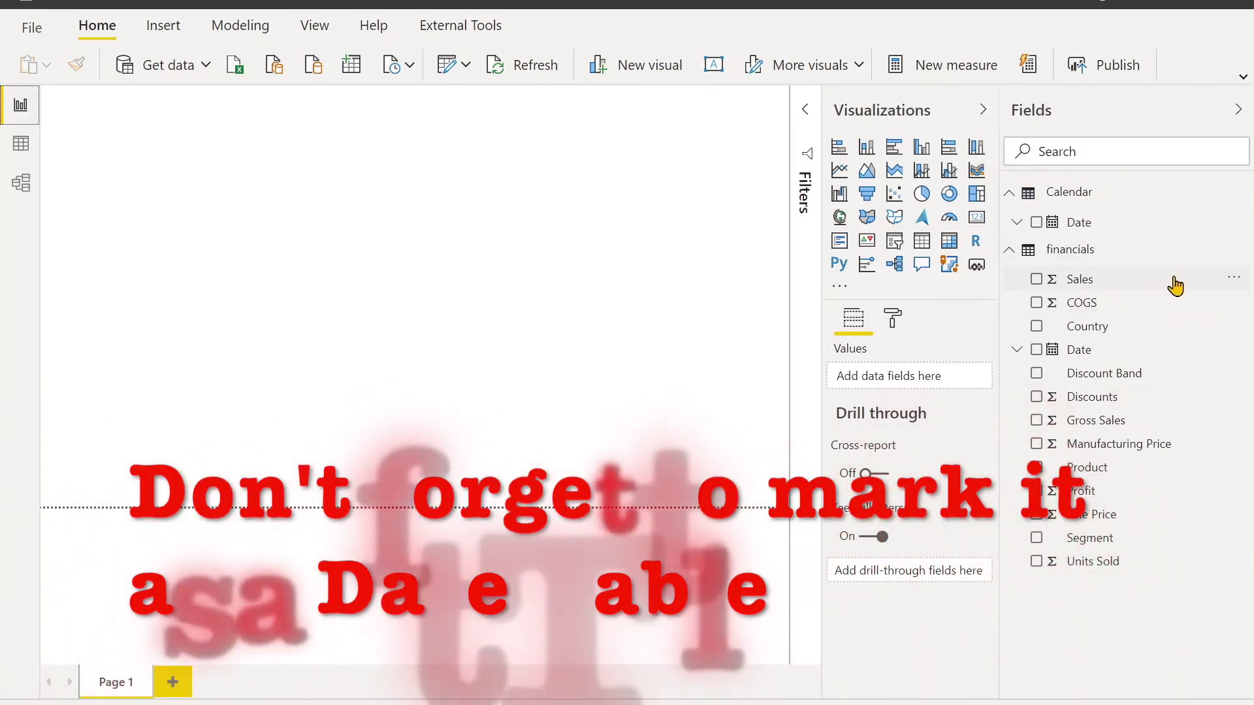
pyautogui.click(1079, 204)
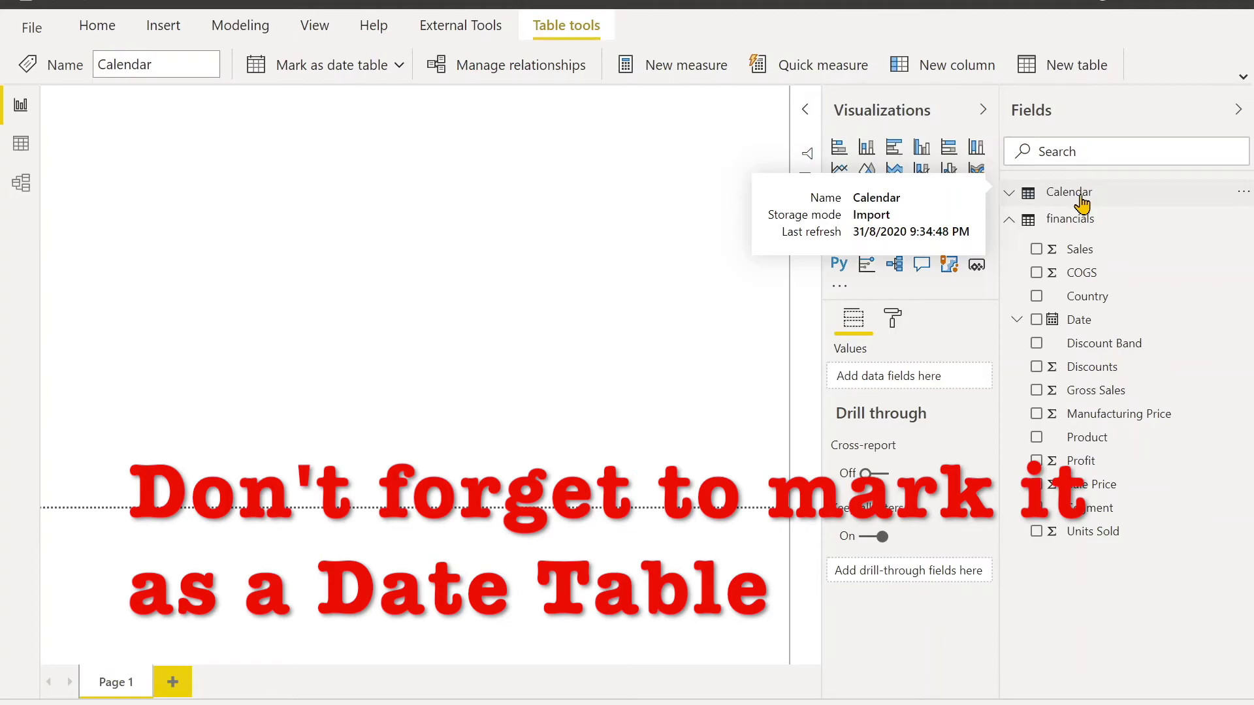
pyautogui.rightClick(1079, 202)
pyautogui.moveTo(1162, 358)
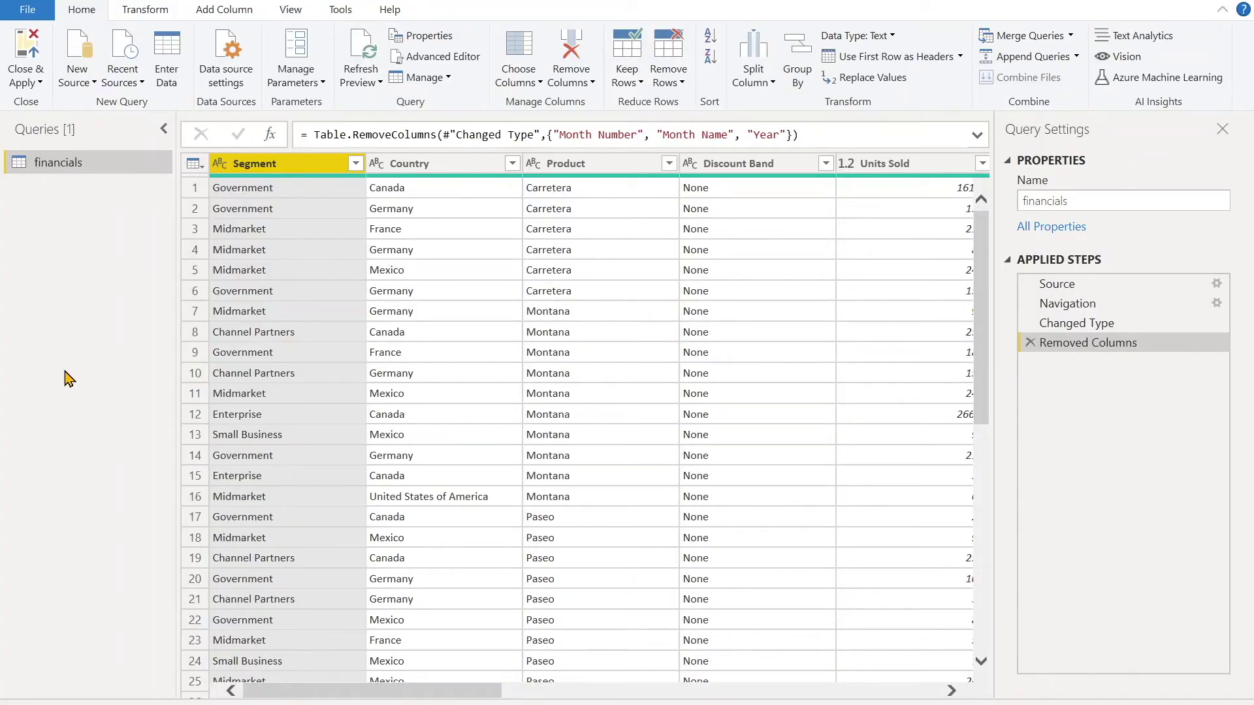
# Step: Create a blank query with = List.Dates(#date(2013,9,1), 365*10, #duration(1,0,0,0))
pyautogui.click(77, 75)
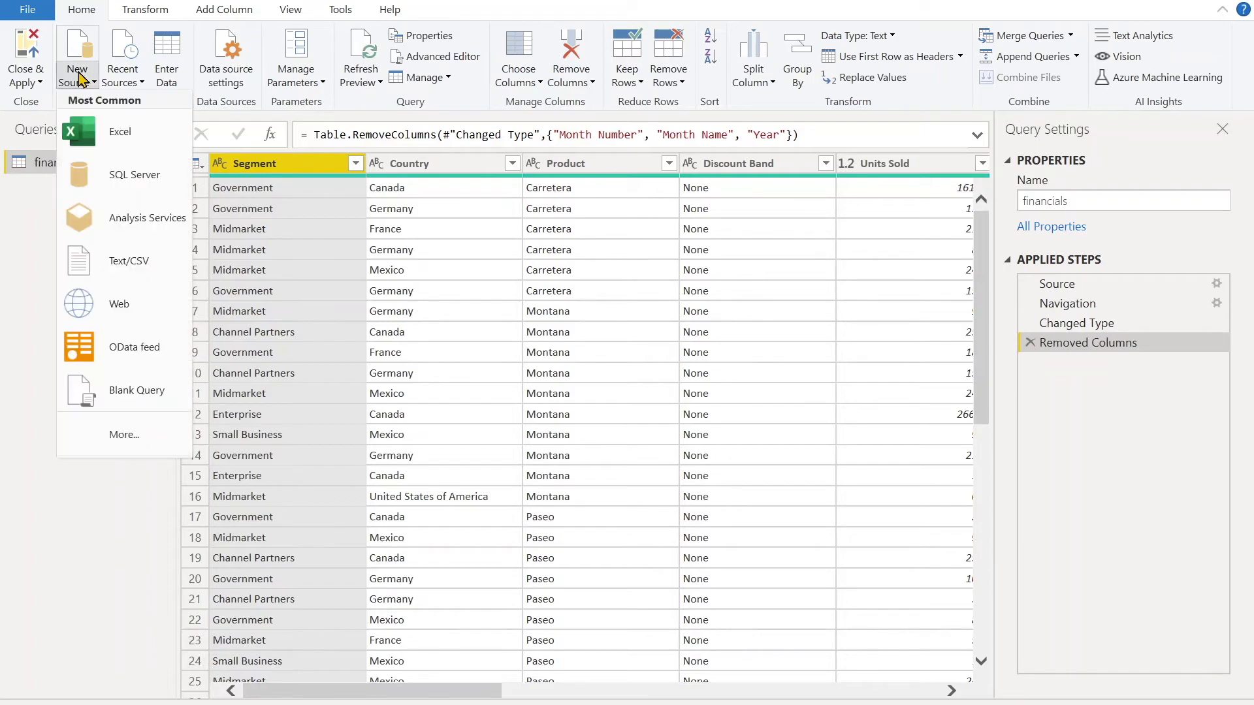
pyautogui.click(134, 392)
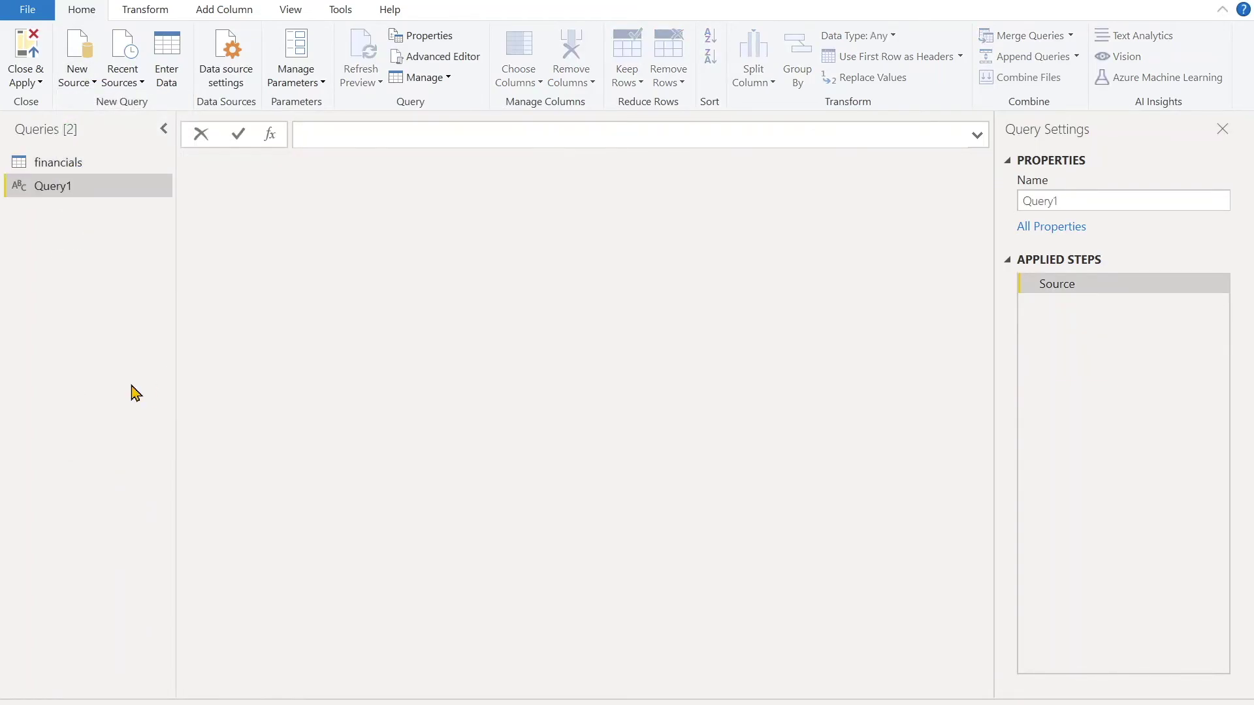
pyautogui.write('=')
pyautogui.write('List.Dates(#date(2013,9,1), 365*10, #duration(1,0,0,0))')
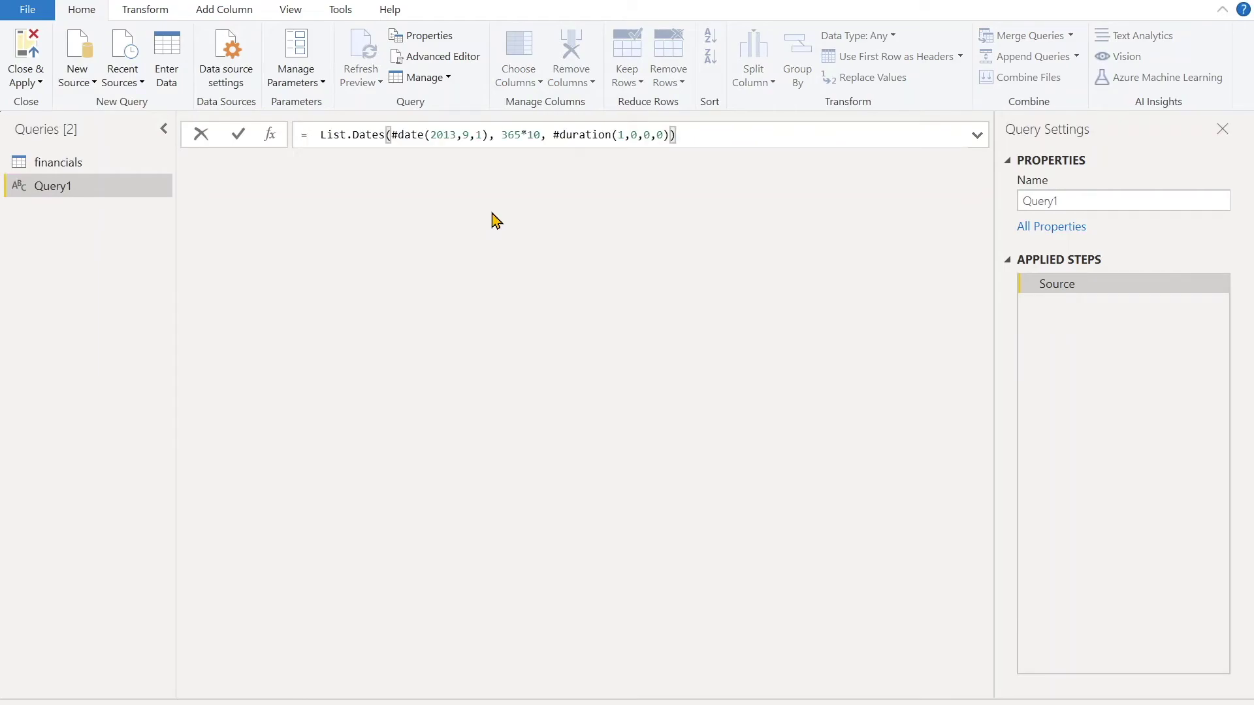
pyautogui.moveTo(376, 134)
pyautogui.click(654, 137)
pyautogui.write(',0')
pyautogui.press('Return')
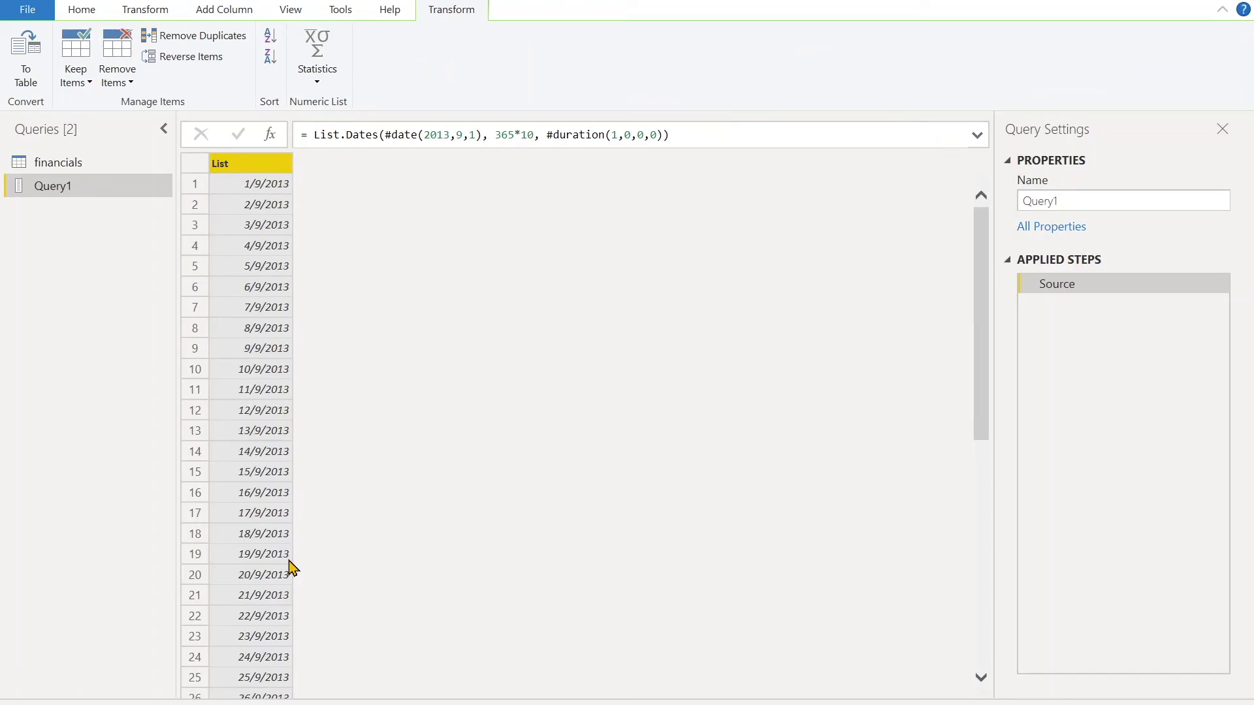
# Step: Convert the date list into a table
pyautogui.rightClick(246, 172)
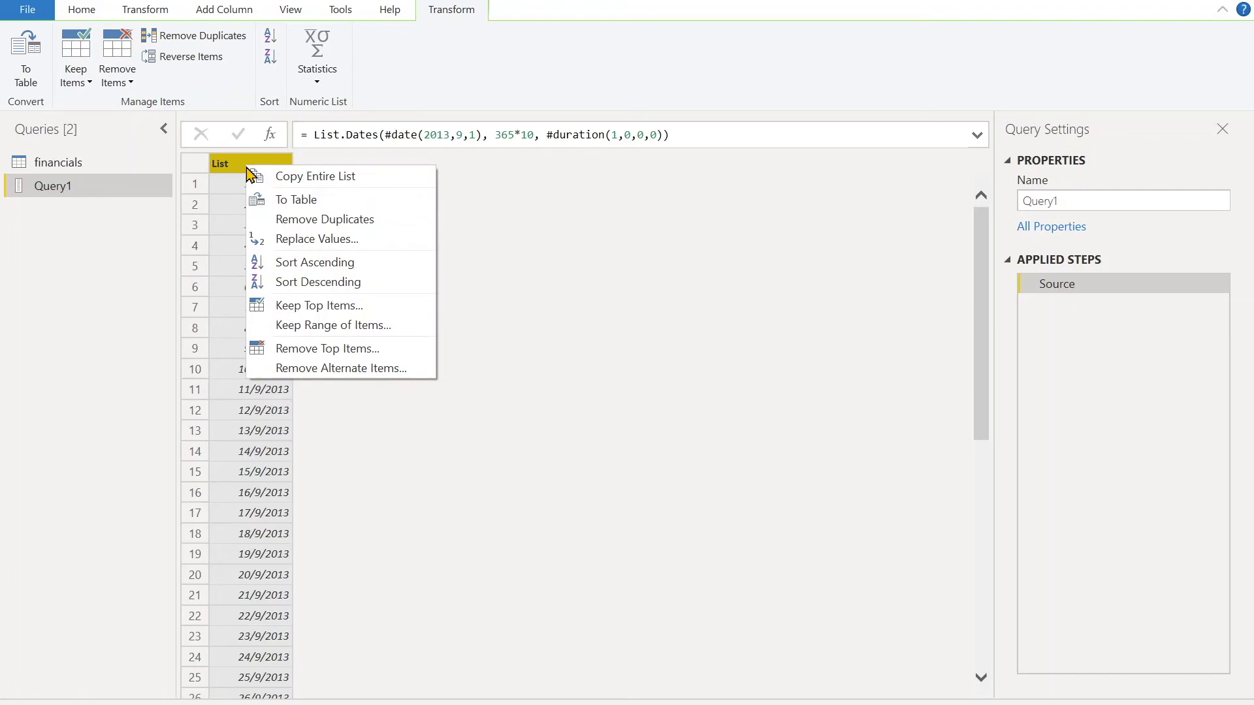
pyautogui.click(272, 197)
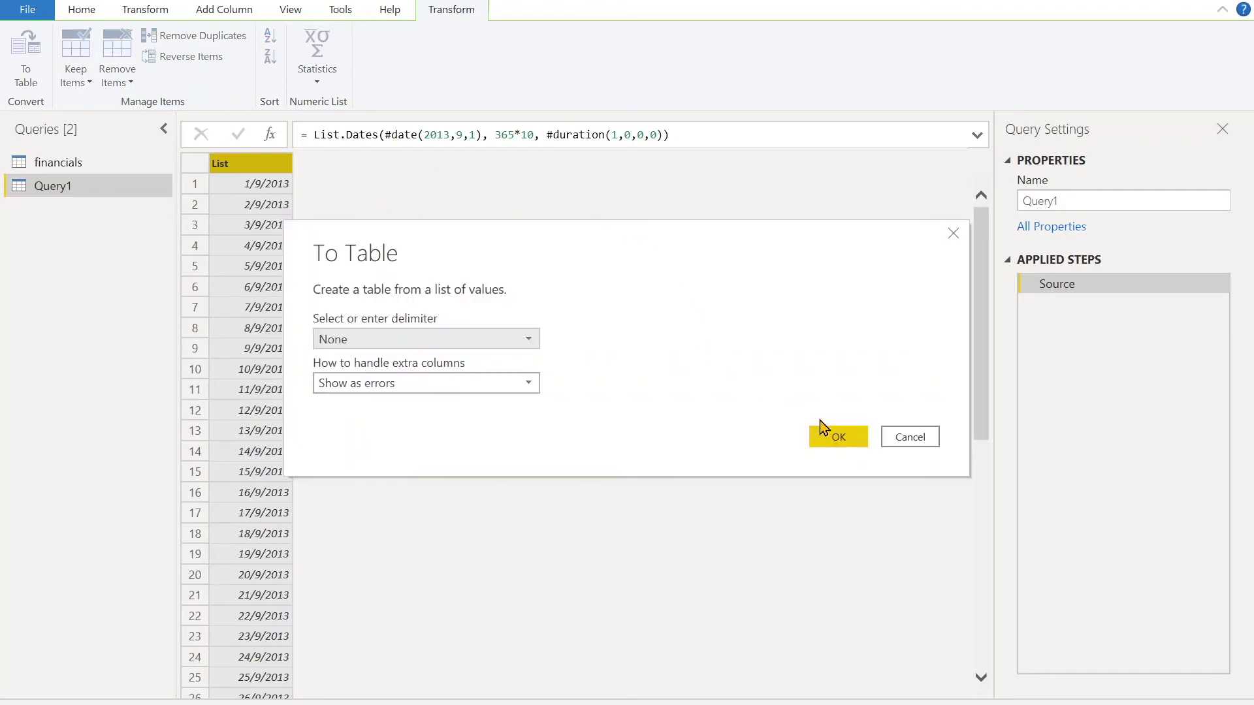
pyautogui.click(839, 438)
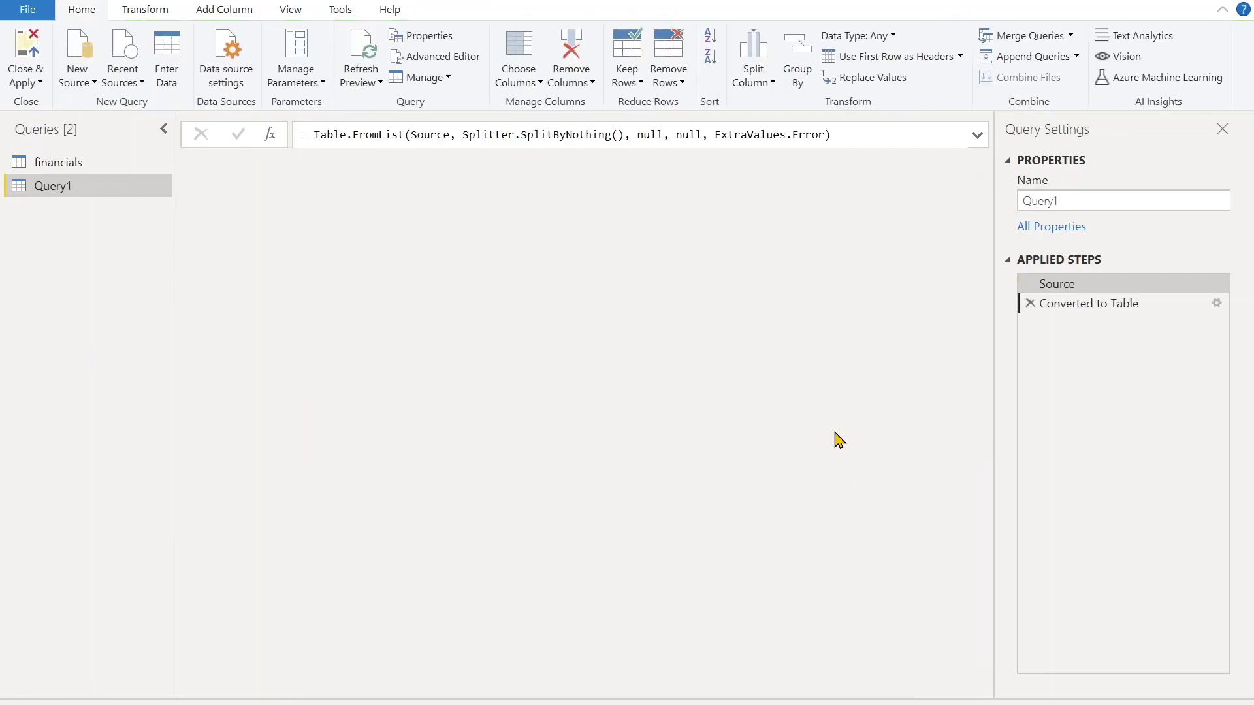
# Step: Rename the query to Calendar and set Column1's data type to Date
pyautogui.click(1075, 198)
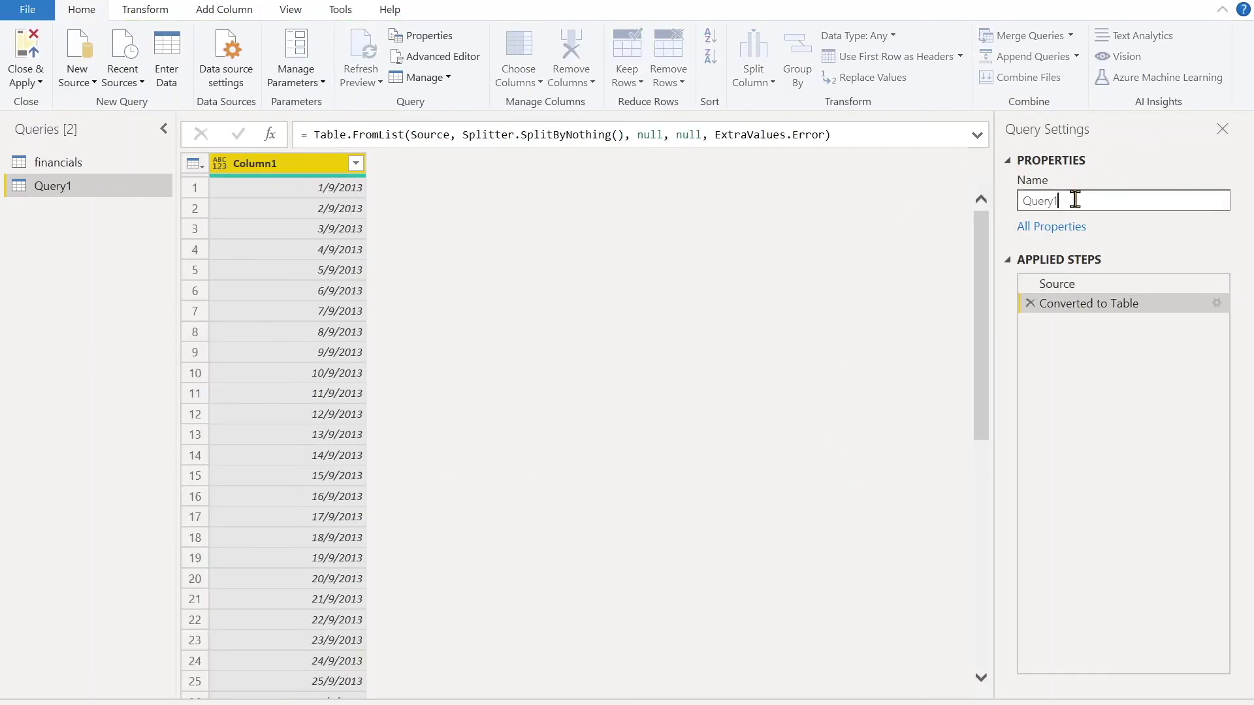
pyautogui.press('BackSpace')
pyautogui.press('BackSpace')
pyautogui.press('BackSpace')
pyautogui.press('BackSpace')
pyautogui.press('BackSpace')
pyautogui.press('BackSpace')
pyautogui.write('Calendar')
pyautogui.press('Return')
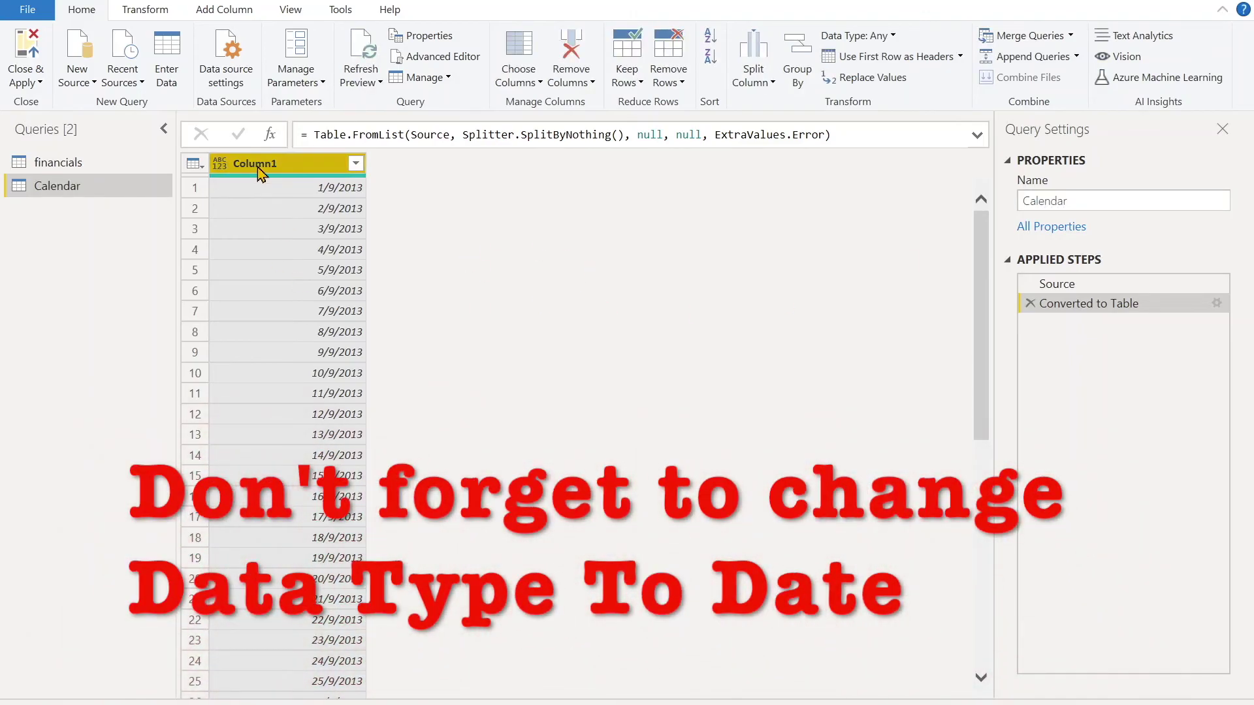
pyautogui.click(220, 164)
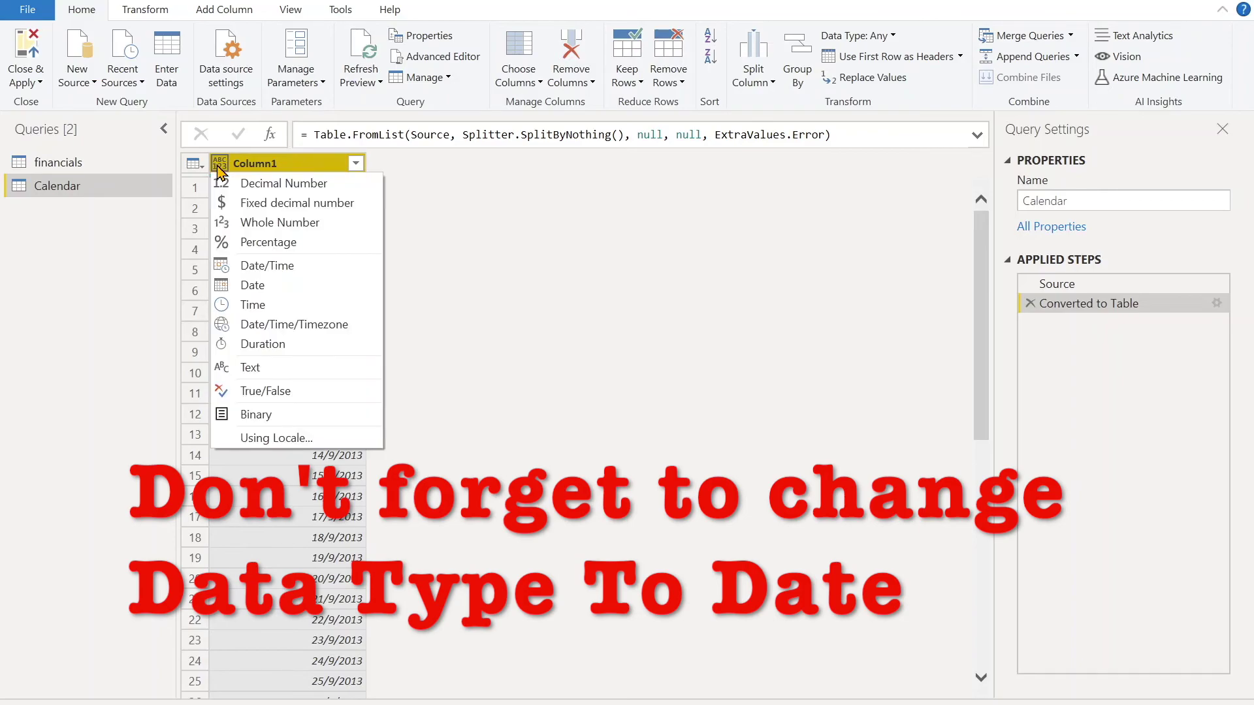
pyautogui.click(251, 285)
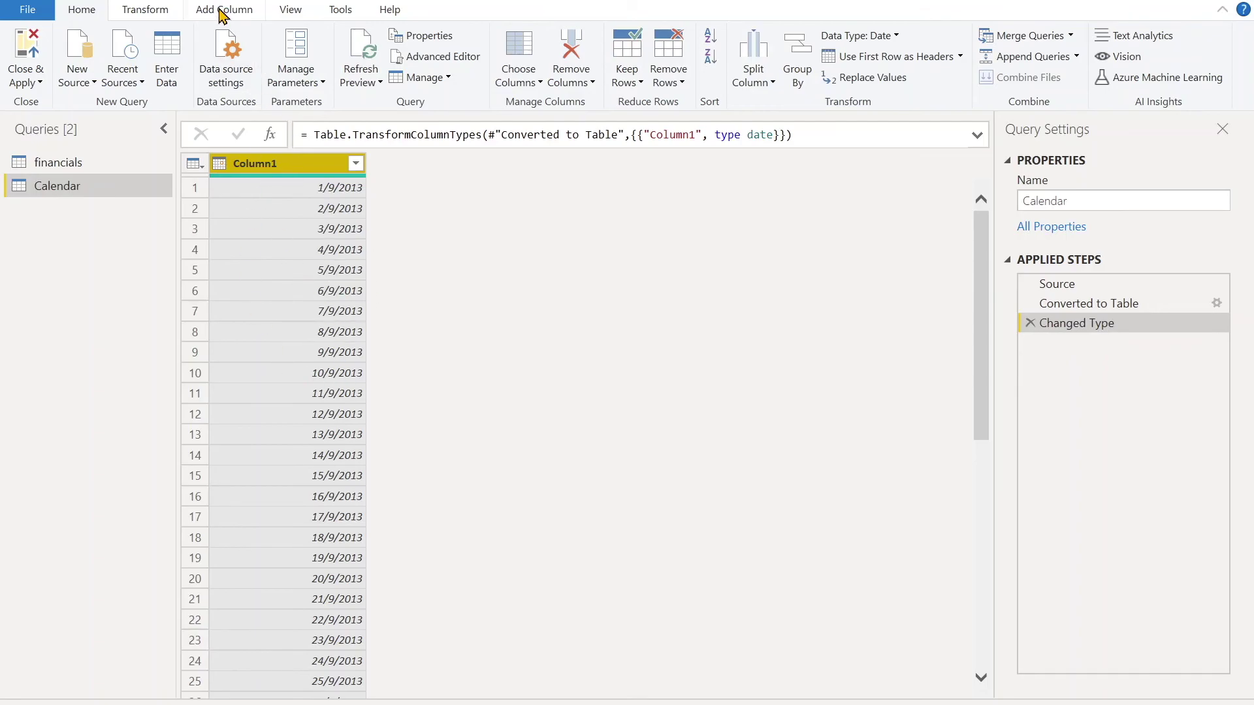
# Step: Add Year (2013) and Month Name (September) columns from Column1 using Add Column > Date
pyautogui.click(222, 10)
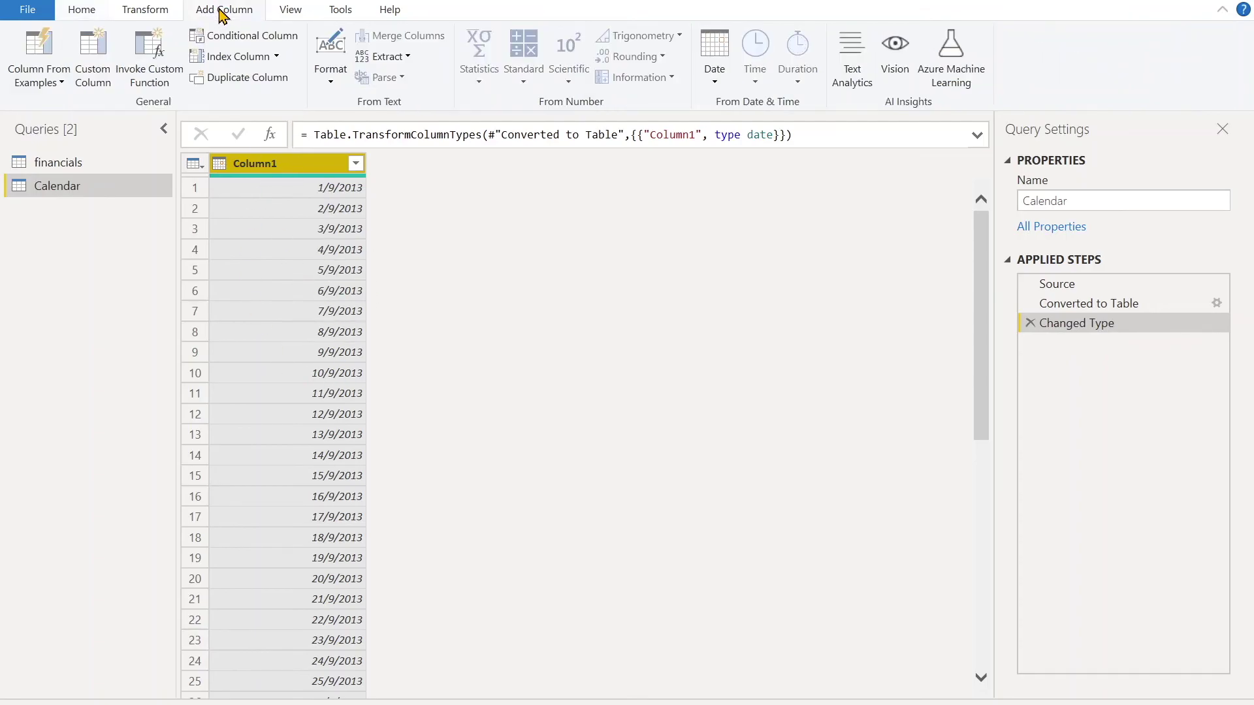
pyautogui.click(705, 87)
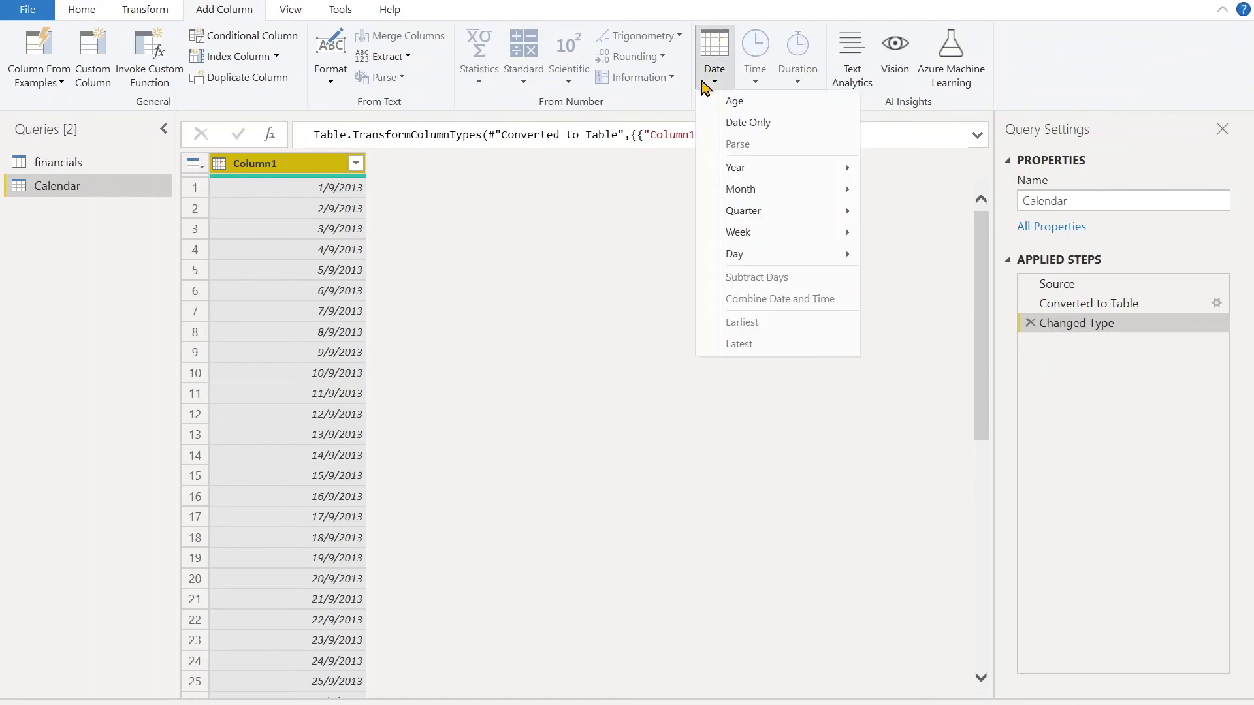
pyautogui.moveTo(758, 173)
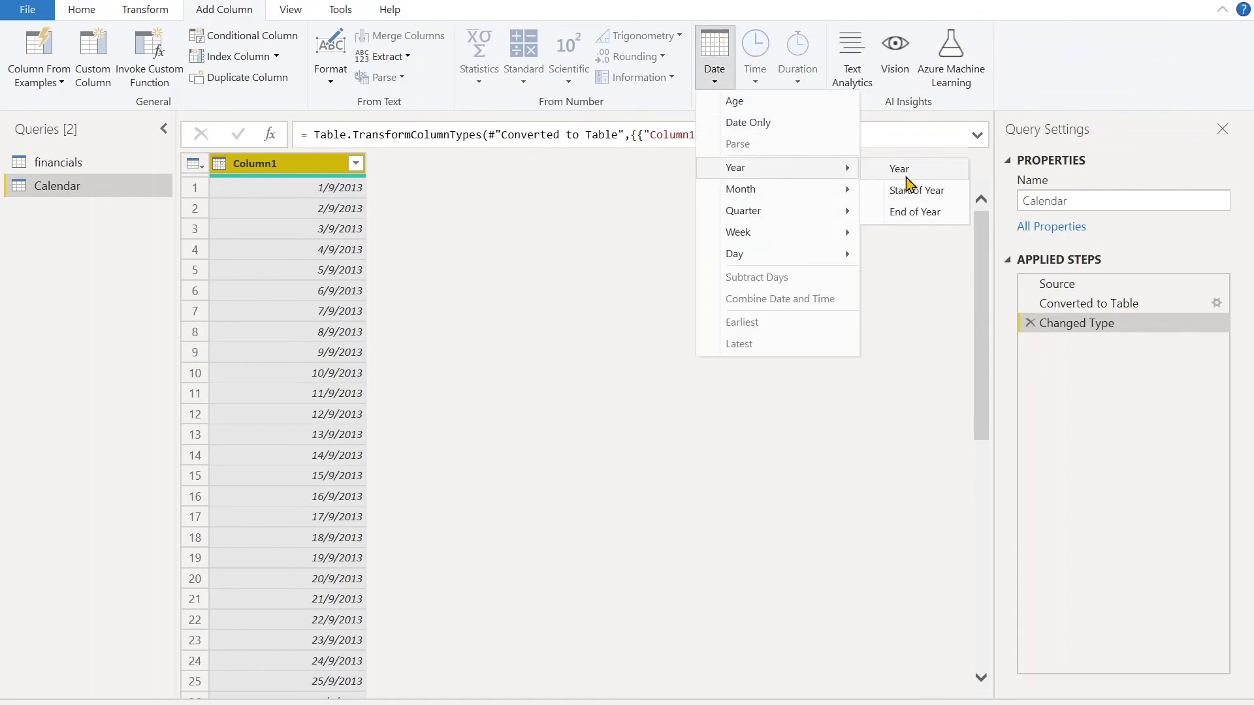
pyautogui.click(913, 173)
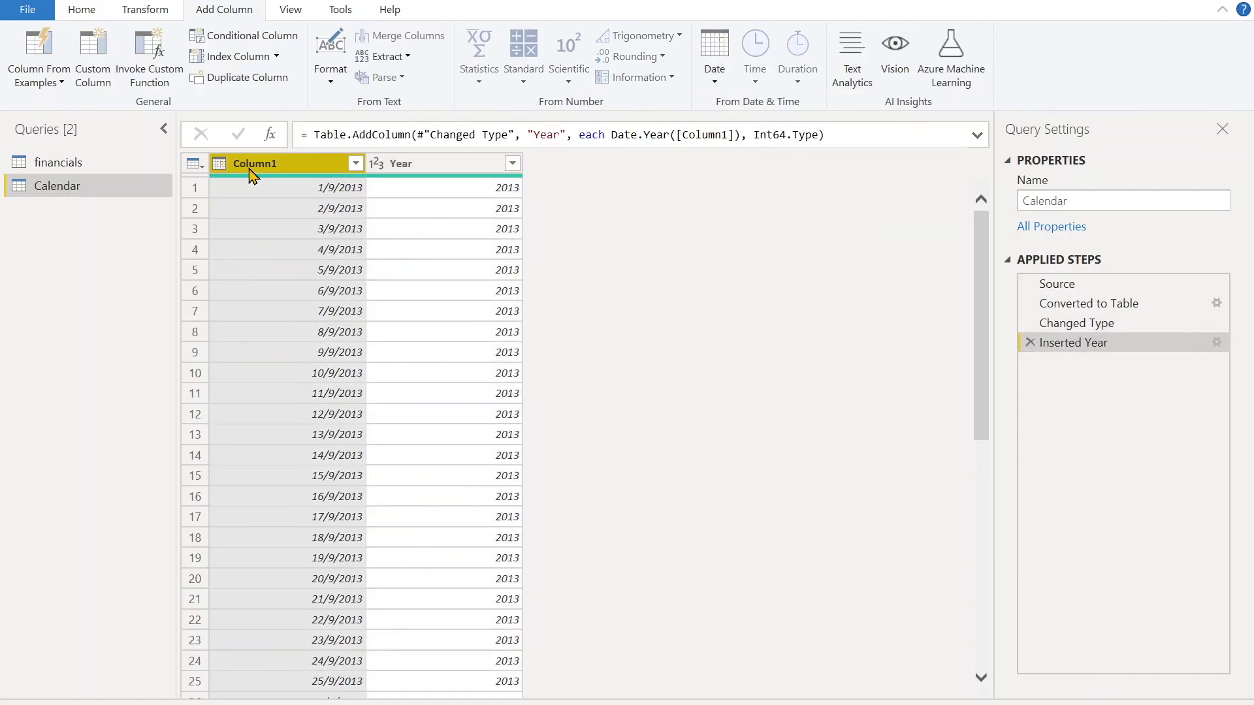
pyautogui.click(715, 62)
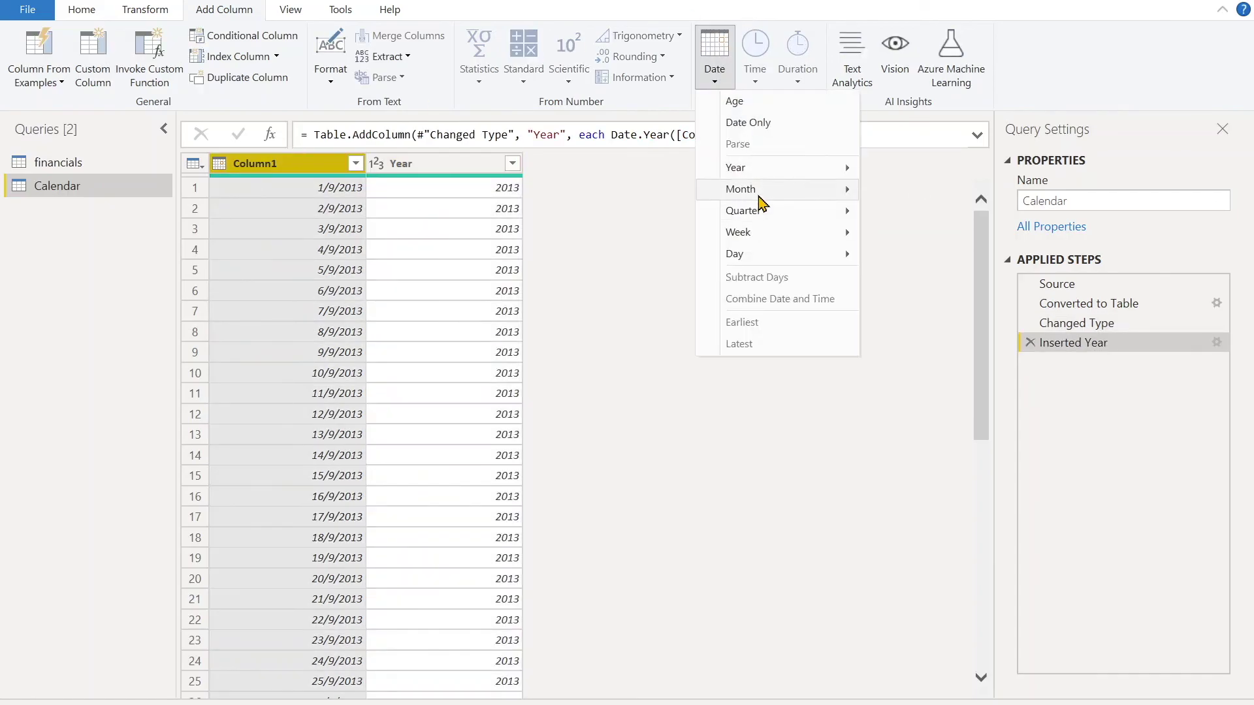
pyautogui.moveTo(761, 204)
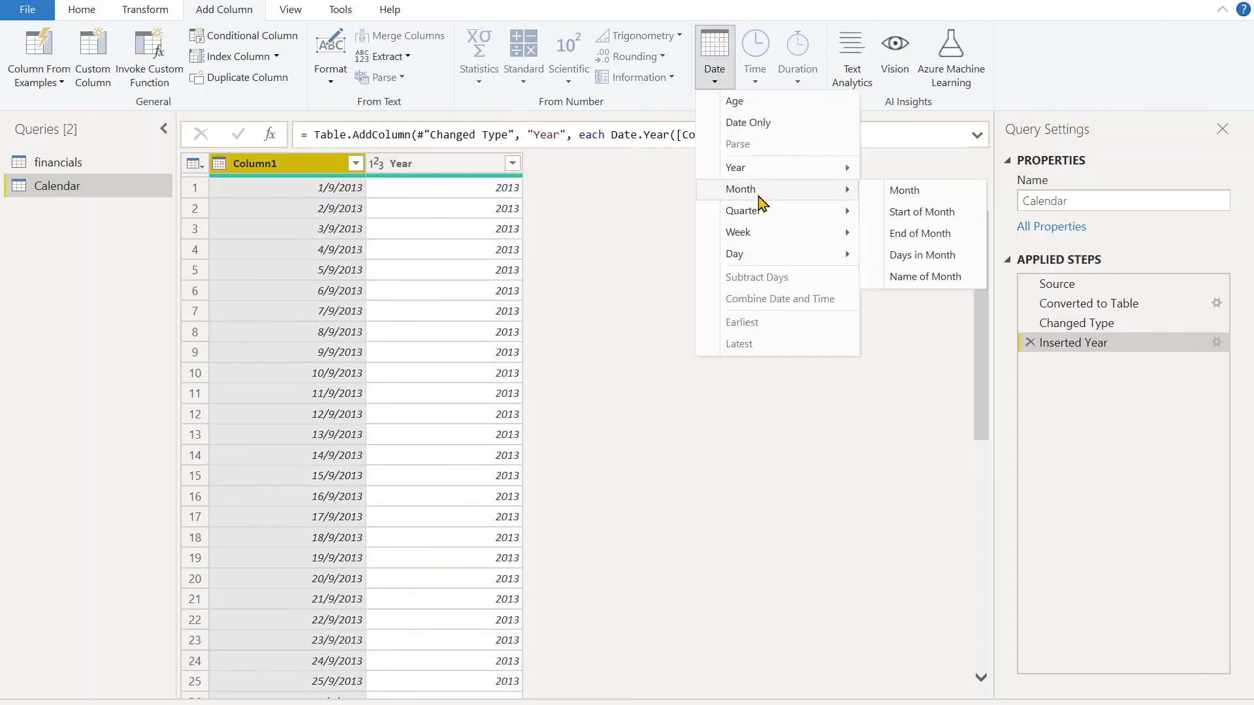
pyautogui.click(908, 280)
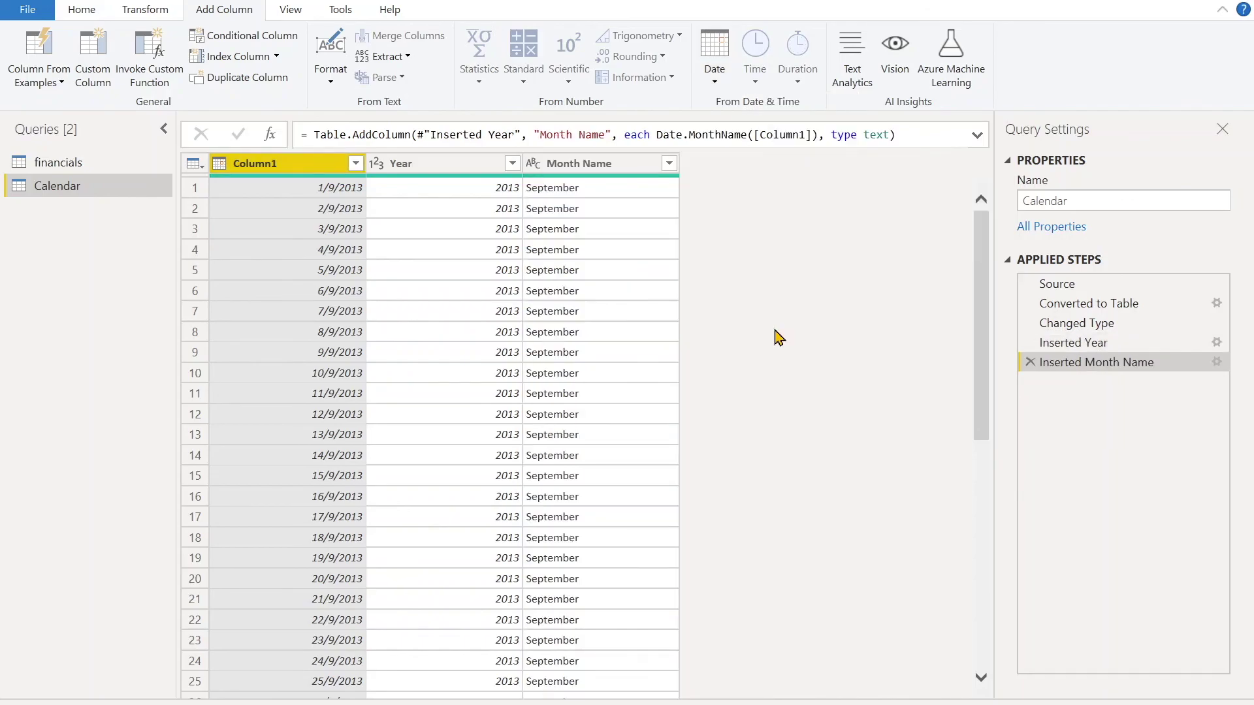